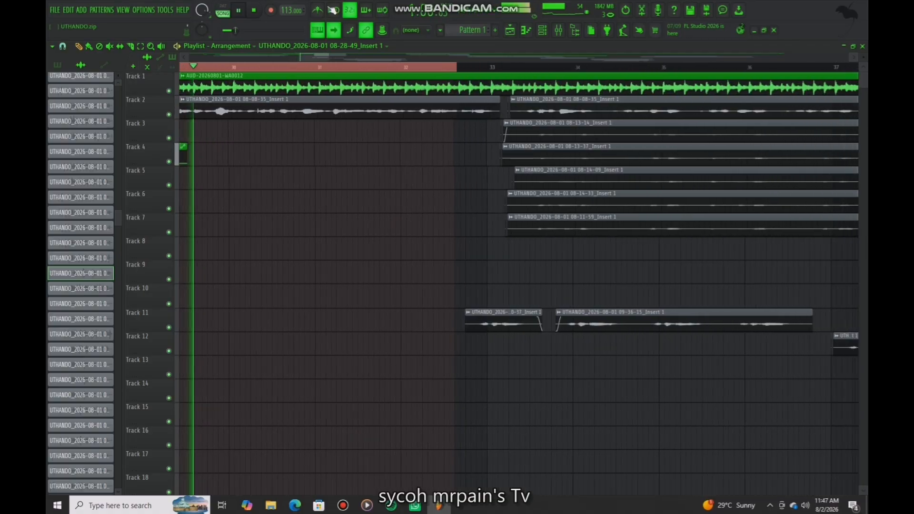
Step: Stop playback and mute Tracks 7, 6, 4 and 1 so the Track 5 vocal can be heard alone
{"action": "key", "text": "space"}
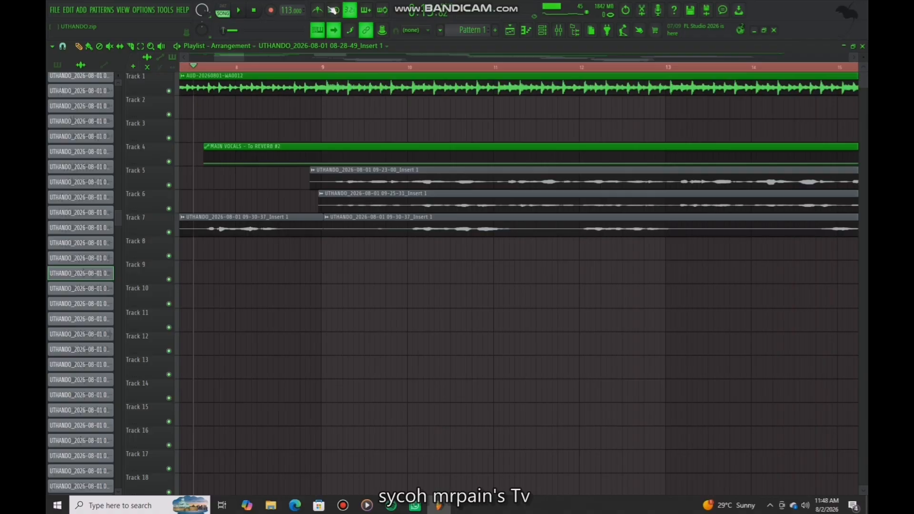
{"action": "left_click", "coordinate": [169, 232]}
{"action": "left_click", "coordinate": [168, 208]}
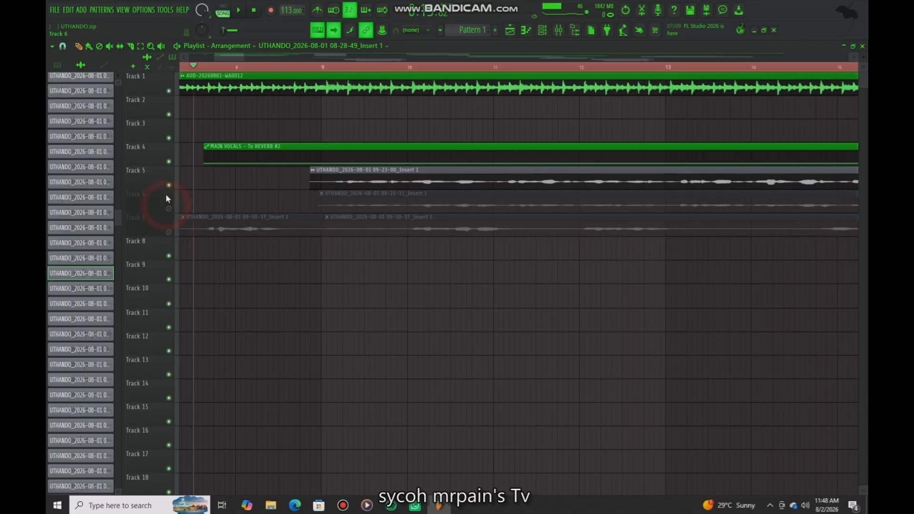
{"action": "left_click", "coordinate": [169, 162]}
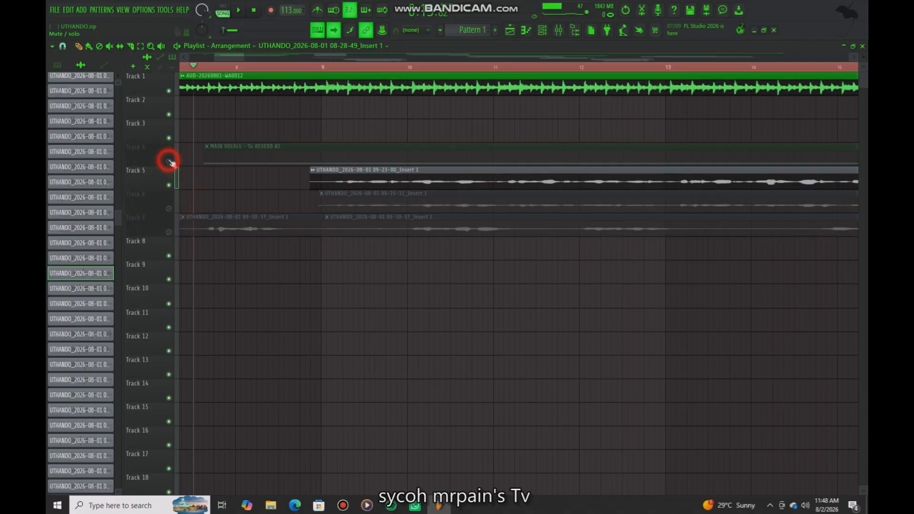
{"action": "left_click", "coordinate": [168, 91]}
Step: Open the Track 5 vocal clip's channel settings and the mixer, move the clip window clear of the mixer, and start playback
{"action": "scroll", "coordinate": [304, 72], "scroll_direction": "down", "scroll_amount": 3}
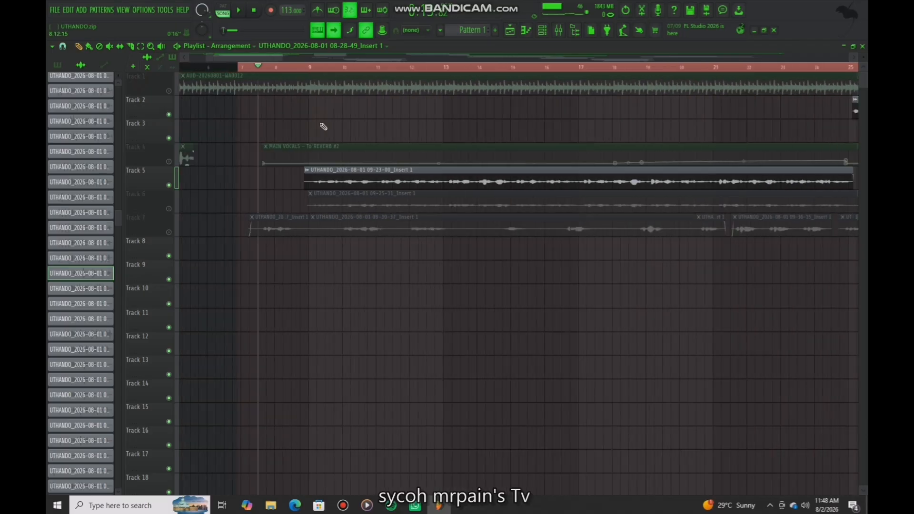
{"action": "double_click", "coordinate": [361, 181]}
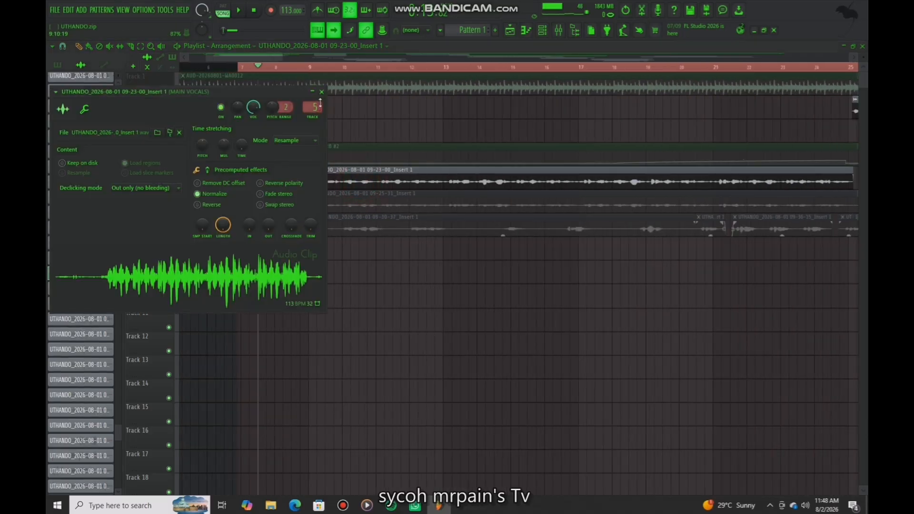
{"action": "left_click", "coordinate": [560, 32]}
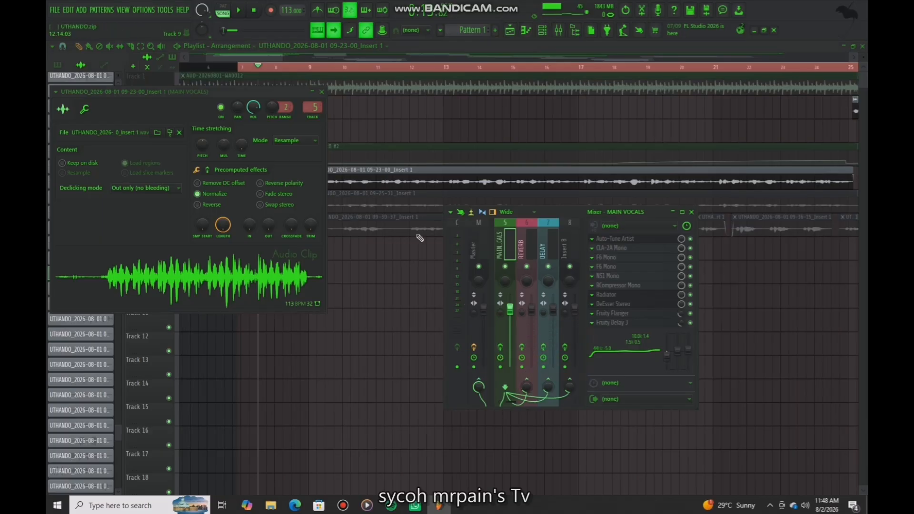
{"action": "left_click_drag", "start_coordinate": [244, 93], "coordinate": [190, 215]}
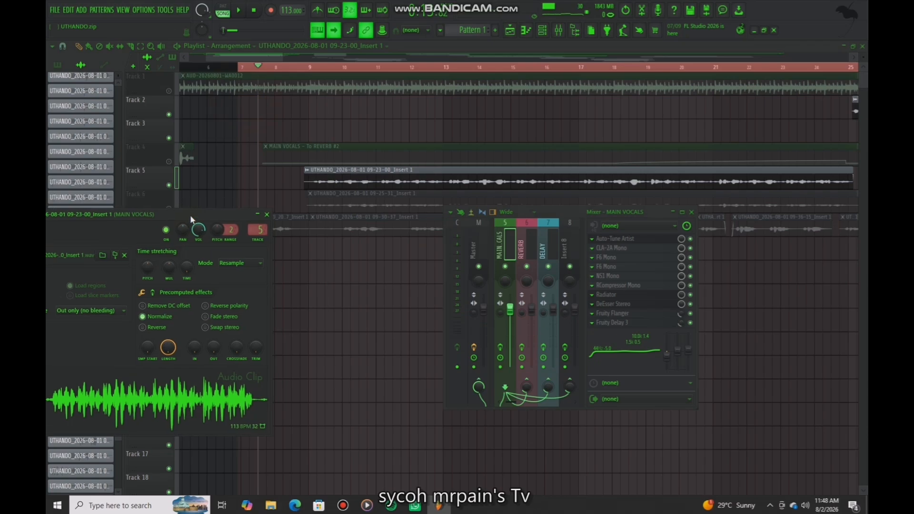
{"action": "key", "text": "space"}
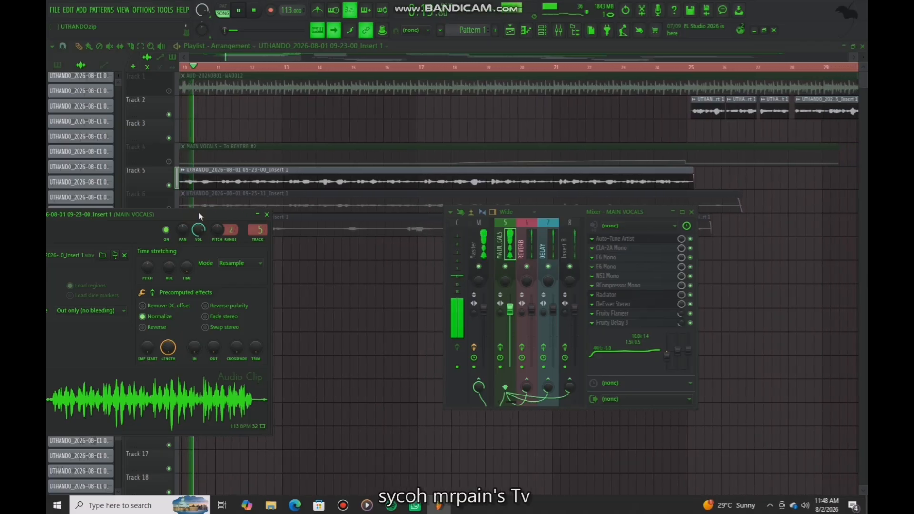
Step: Bypass all ten effects on the MAIN VOCALS mixer track, from Fruity Delay 3 up to Auto-Tune Artist
{"action": "left_click", "coordinate": [690, 323]}
{"action": "left_click", "coordinate": [690, 313]}
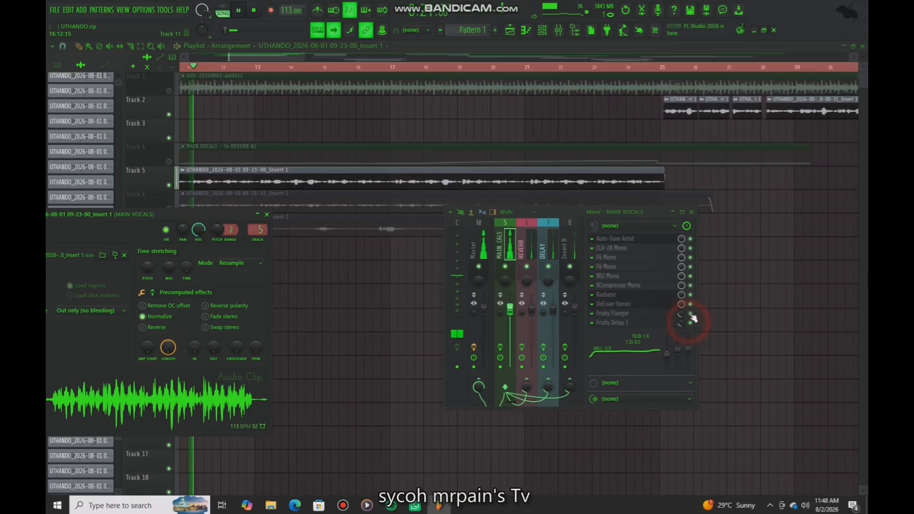
{"action": "left_click", "coordinate": [691, 304]}
{"action": "left_click", "coordinate": [690, 295]}
{"action": "left_click", "coordinate": [690, 286]}
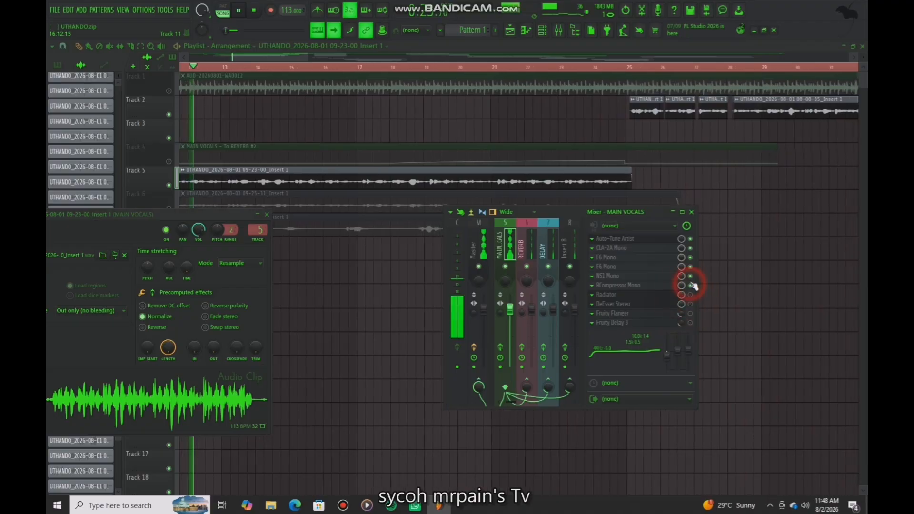
{"action": "left_click", "coordinate": [691, 276]}
{"action": "left_click", "coordinate": [691, 266]}
{"action": "left_click", "coordinate": [690, 257]}
{"action": "left_click", "coordinate": [691, 248]}
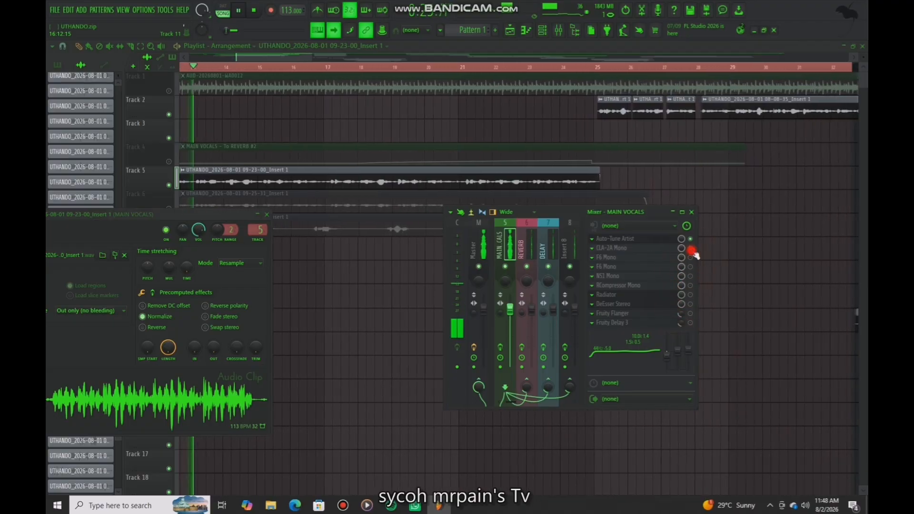
{"action": "left_click", "coordinate": [690, 238]}
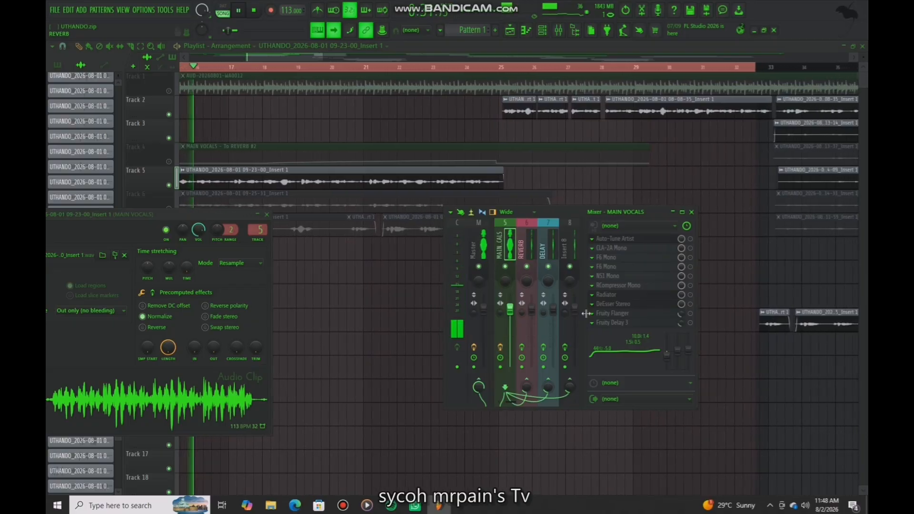
Step: Re-enable Auto-Tune Artist on MAIN VOCALS and review its key, scale and retune settings
{"action": "left_click", "coordinate": [689, 240]}
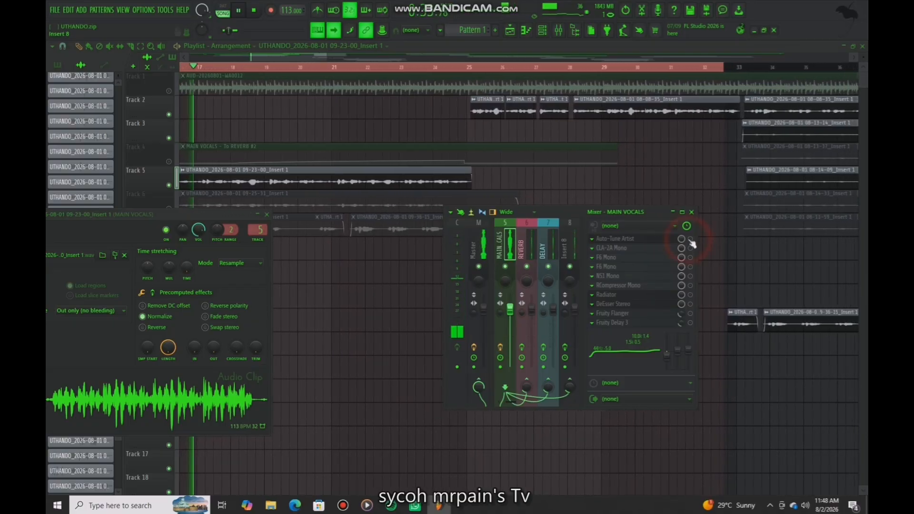
{"action": "left_click", "coordinate": [668, 242]}
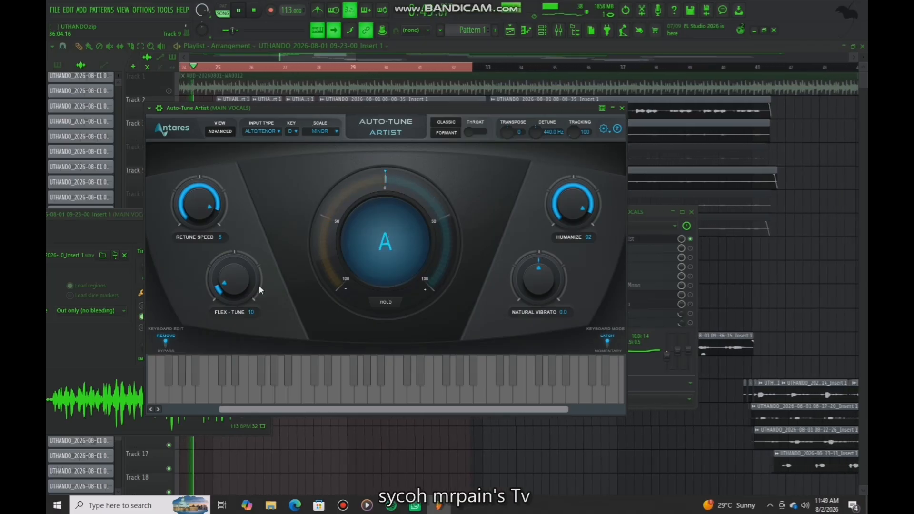
{"action": "left_click", "coordinate": [622, 109]}
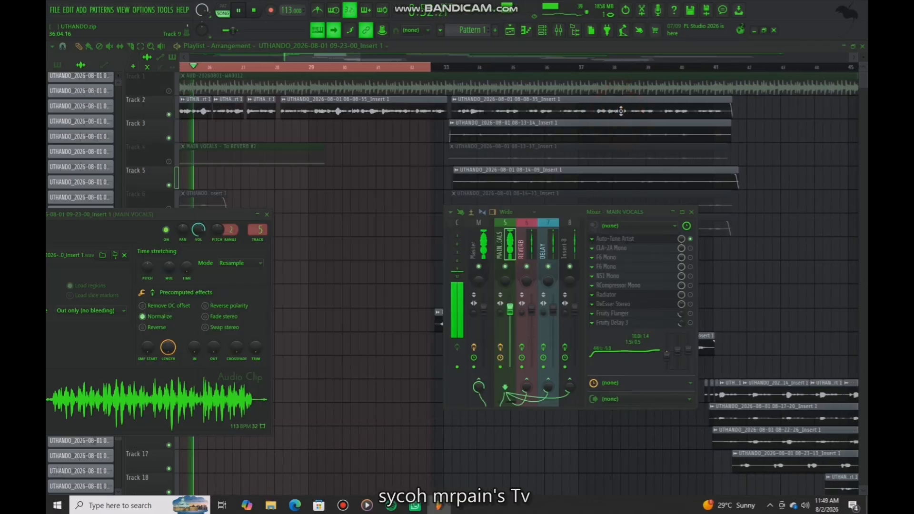
Step: Re-enable CLA-2A Mono and the first F6 Mono on MAIN VOCALS, viewing the CLA-2A Mono window
{"action": "left_click", "coordinate": [690, 248]}
{"action": "left_click", "coordinate": [660, 250]}
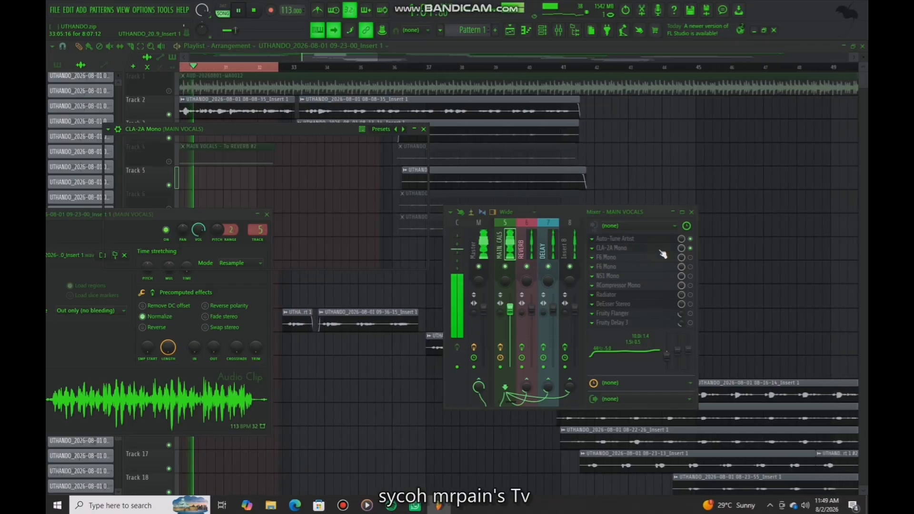
{"action": "left_click", "coordinate": [690, 257]}
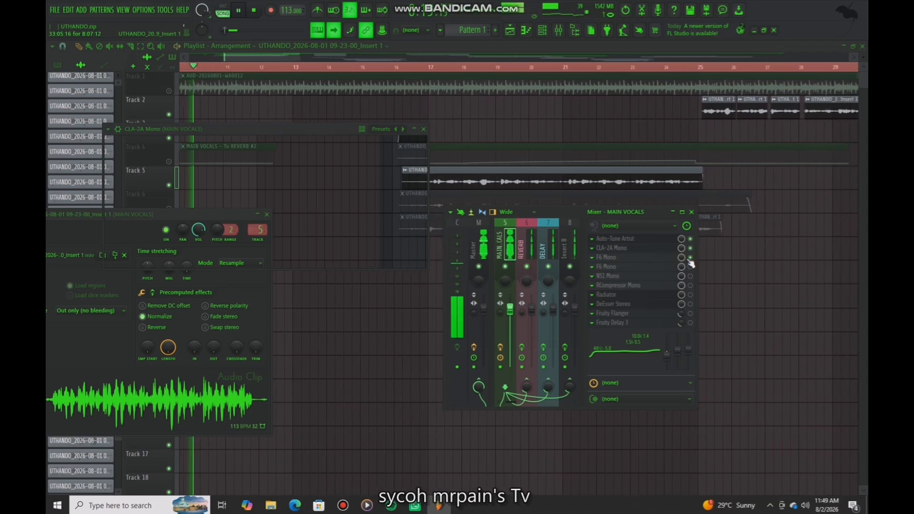
{"action": "left_click", "coordinate": [423, 129]}
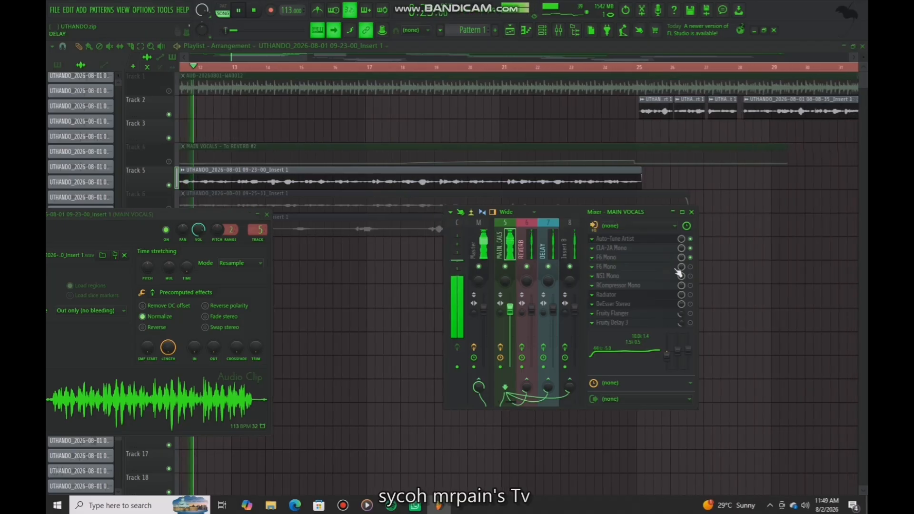
Step: Re-enable the remaining MAIN VOCALS effects during playback, from the second F6 Mono down to Fruity Delay 3
{"action": "left_click", "coordinate": [691, 267]}
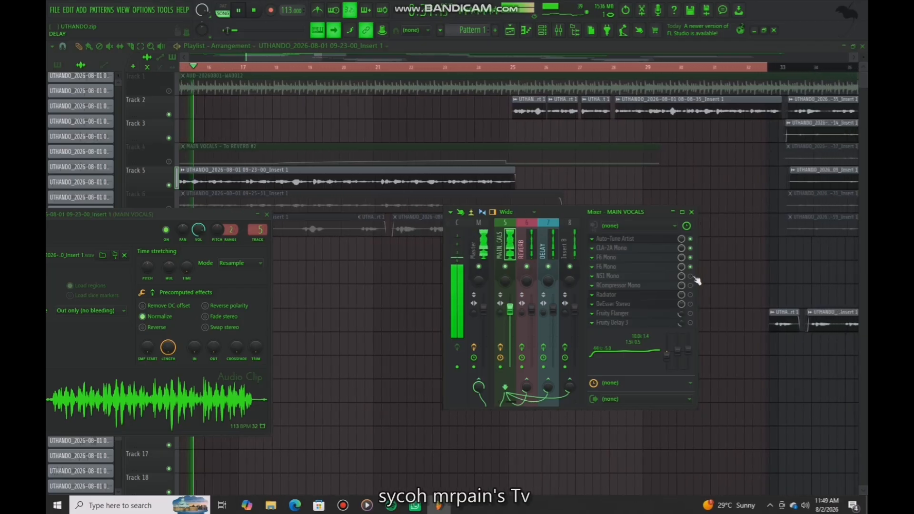
{"action": "left_click", "coordinate": [693, 277]}
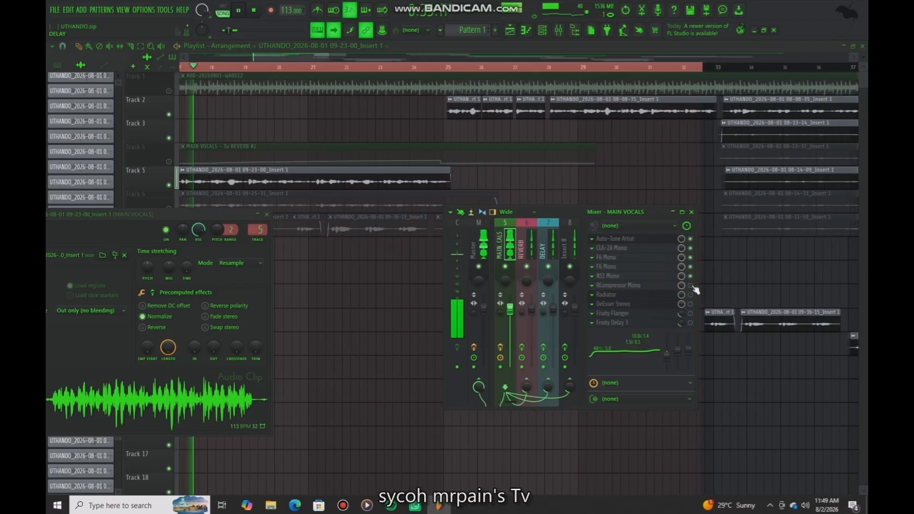
{"action": "left_click", "coordinate": [692, 287]}
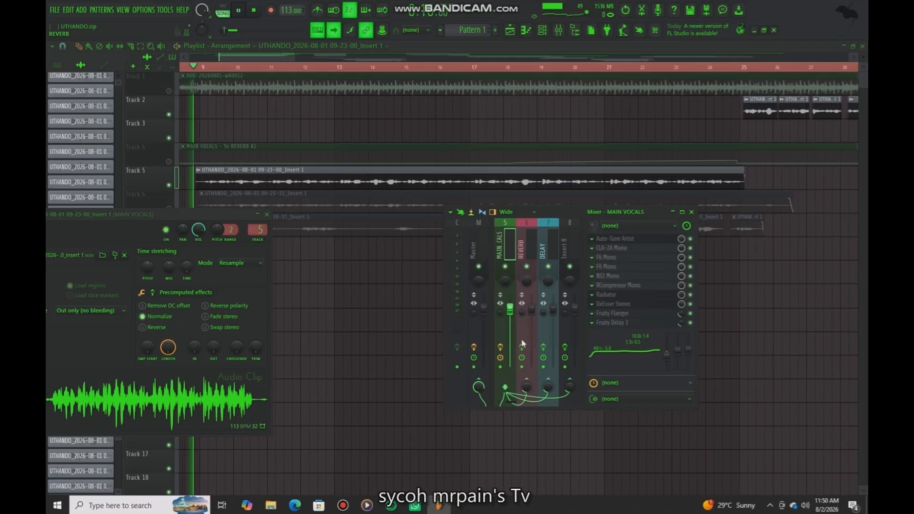
Step: Audition Fruity Chorus on the REVERB track and H-Delay Stereo on the DELAY track by switching each off and on
{"action": "left_click", "coordinate": [534, 245]}
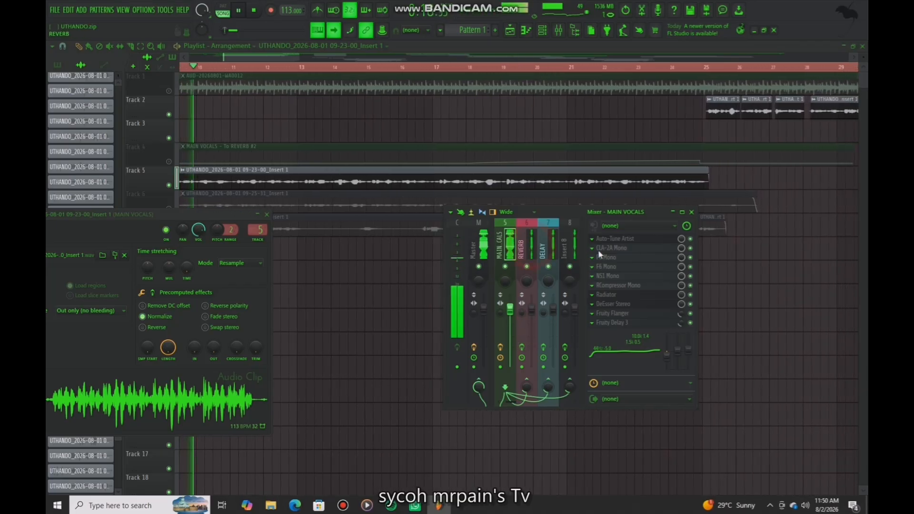
{"action": "left_click", "coordinate": [691, 257]}
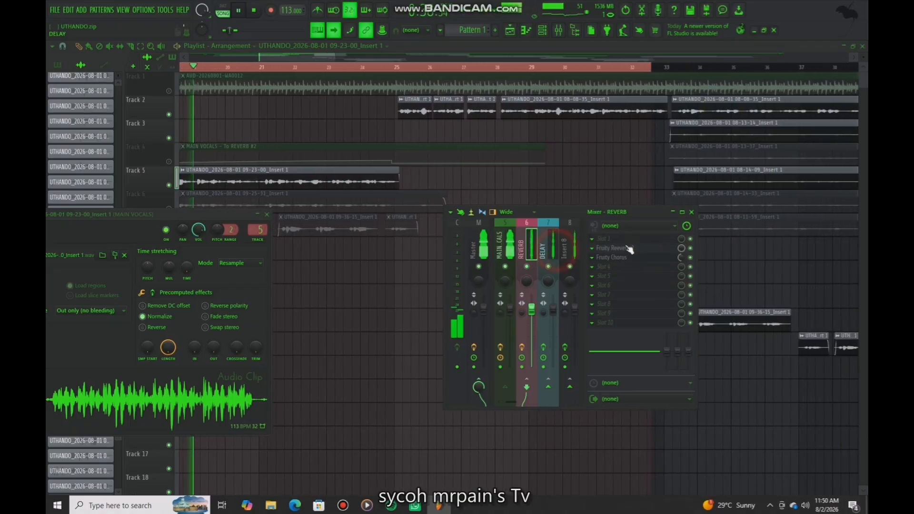
{"action": "left_click", "coordinate": [557, 250]}
{"action": "left_click", "coordinate": [690, 239]}
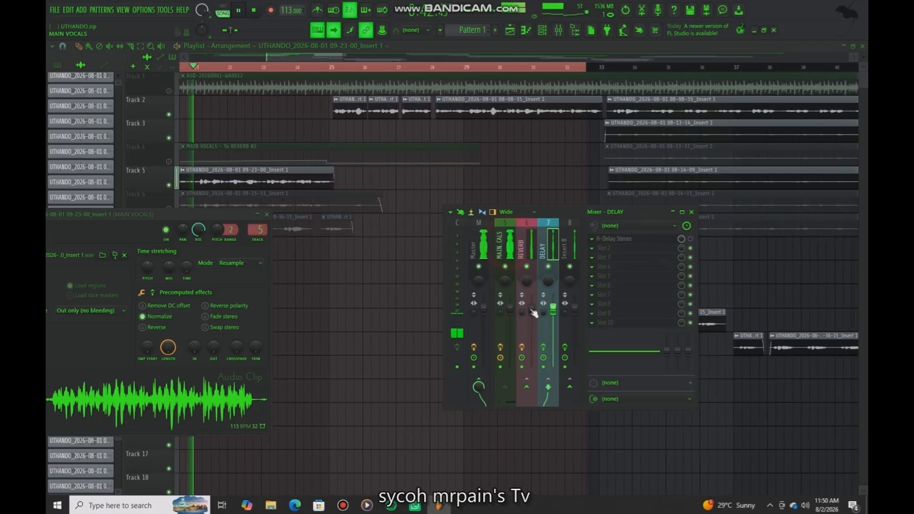
{"action": "left_click", "coordinate": [506, 260]}
{"action": "left_click", "coordinate": [544, 347]}
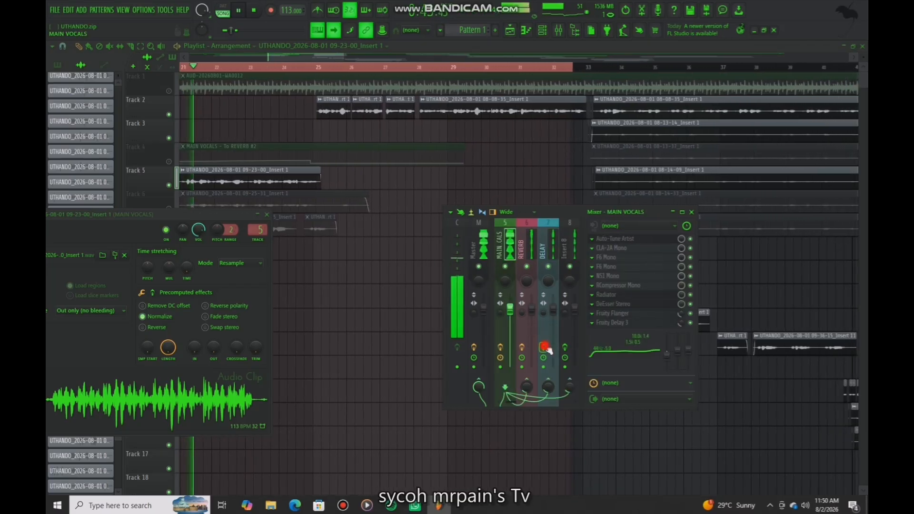
{"action": "left_click", "coordinate": [552, 257]}
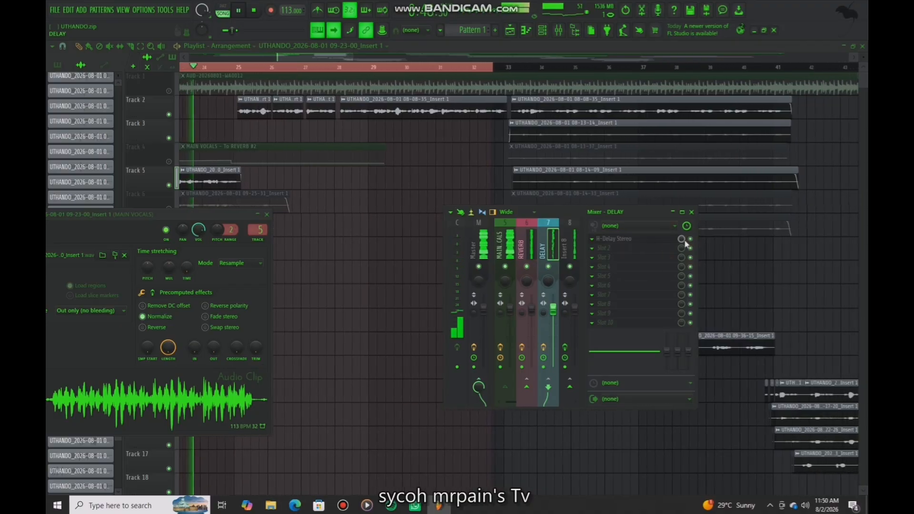
{"action": "left_click", "coordinate": [509, 254]}
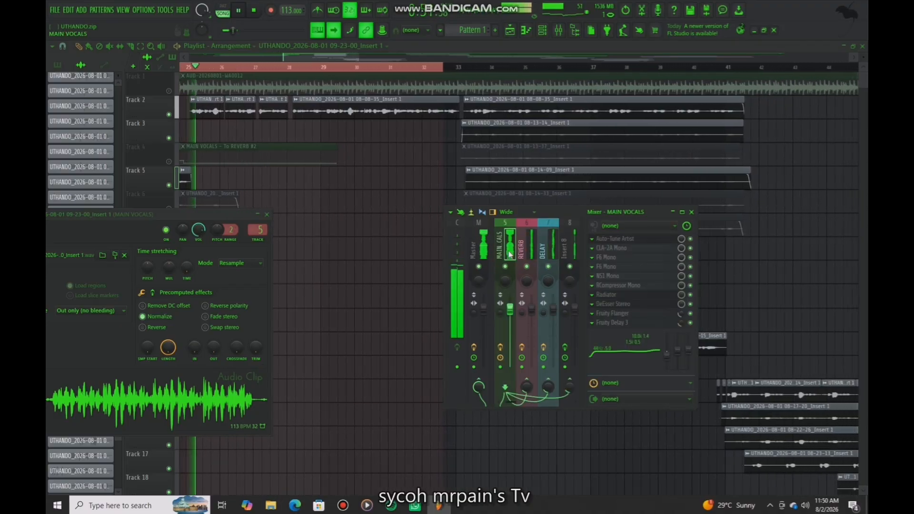
Step: Compare the vocal with and without ValhallaShimmer on Insert 8 by bypassing and re-enabling it
{"action": "left_click", "coordinate": [574, 255]}
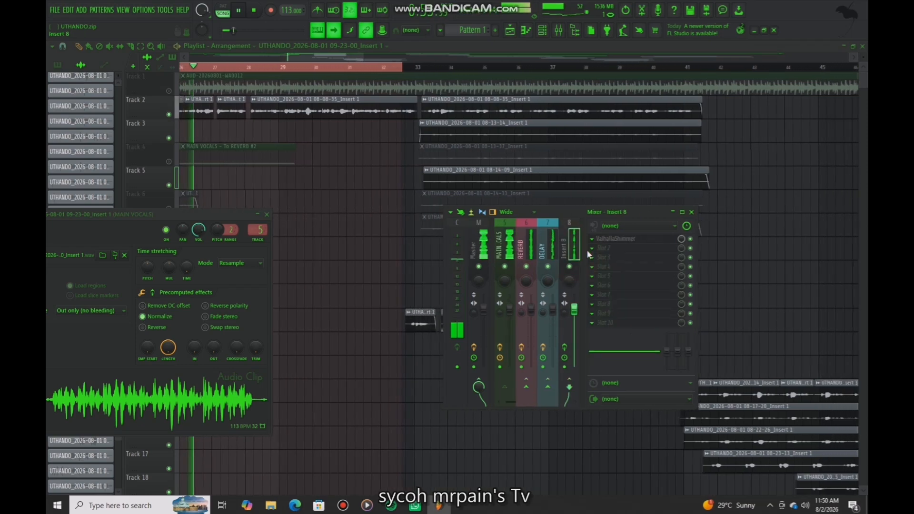
{"action": "left_click", "coordinate": [691, 240]}
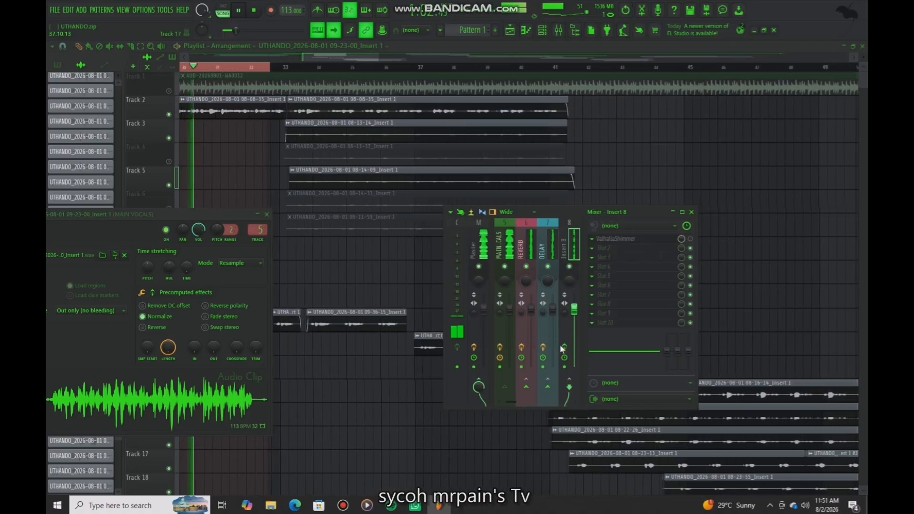
{"action": "left_click", "coordinate": [694, 241]}
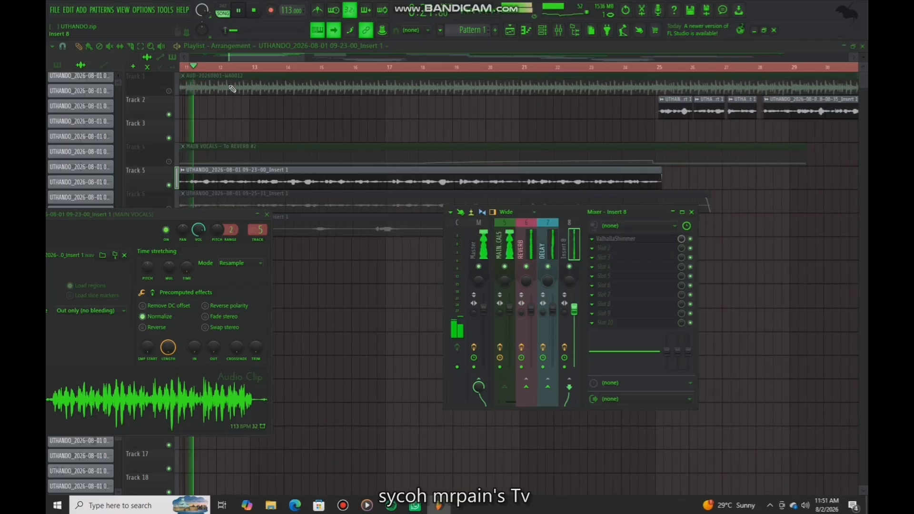
Step: Unmute the beat on Track 1 and listen to it together with the fully processed vocal
{"action": "left_click", "coordinate": [168, 91]}
{"action": "left_click", "coordinate": [564, 32]}
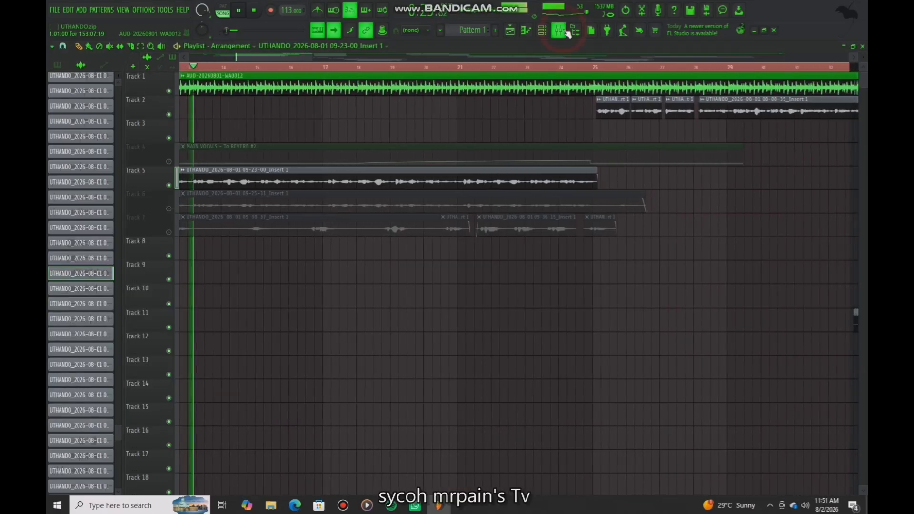
{"action": "left_click", "coordinate": [566, 32]}
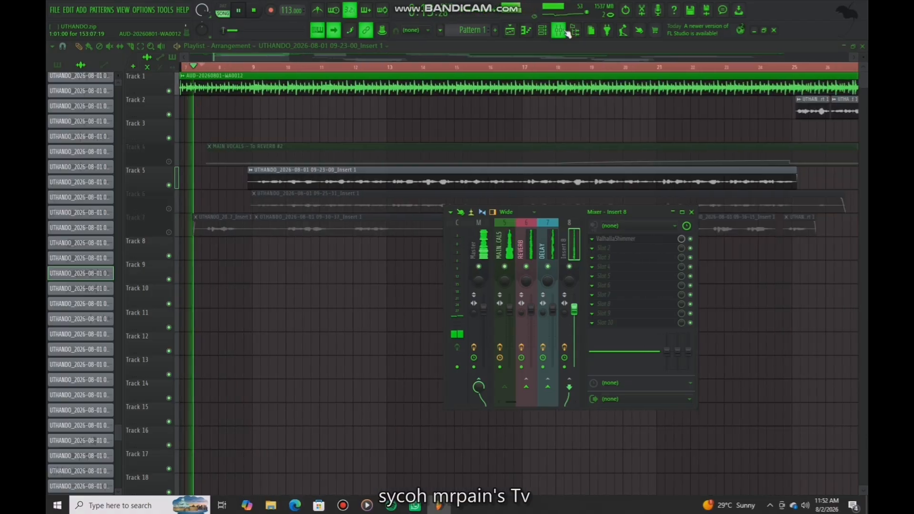
{"action": "key", "text": "ctrl+s"}
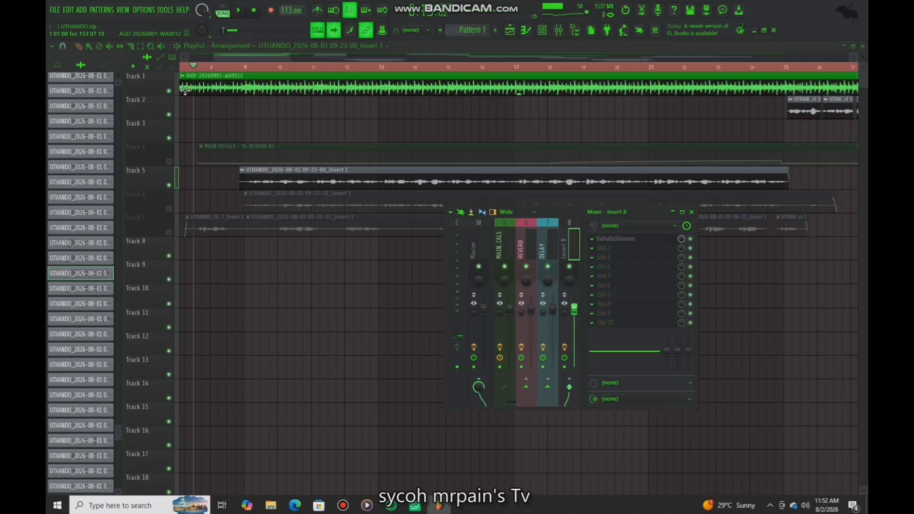
Step: Mute Track 1, unmute the reverb automation on Track 4, and place the playhead just before the Track 5 clip
{"action": "left_click", "coordinate": [169, 91]}
{"action": "left_click", "coordinate": [169, 161]}
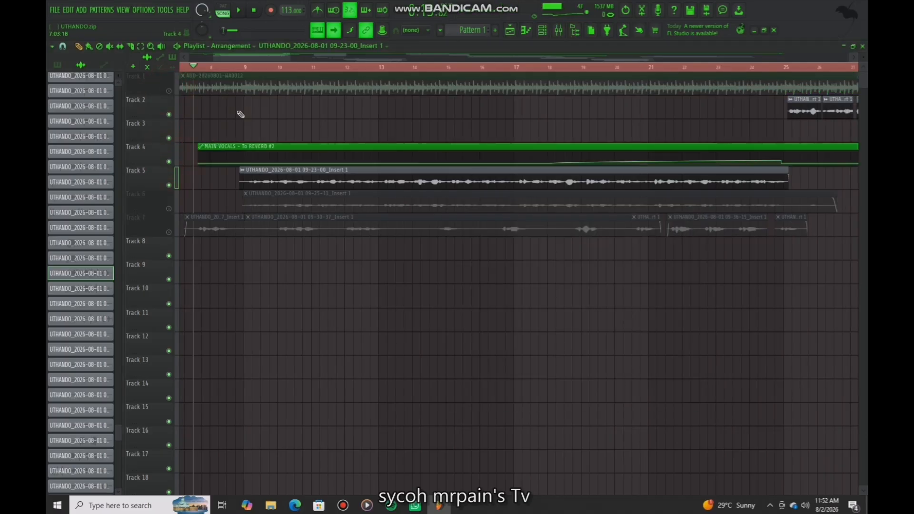
{"action": "left_click", "coordinate": [230, 69]}
{"action": "scroll", "coordinate": [233, 73], "scroll_direction": "up", "scroll_amount": 3}
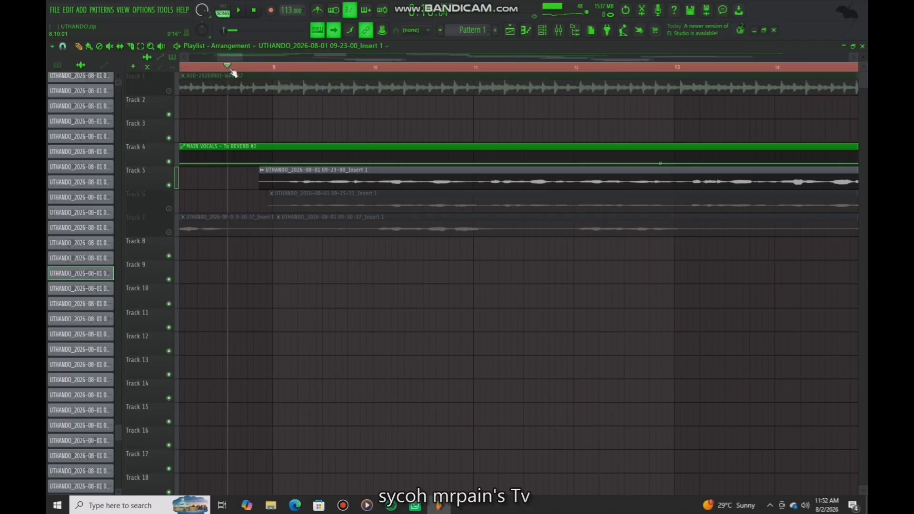
Step: Play the Track 5 vocal with its reverb automation from just before the clip and again from about bar 16
{"action": "key", "text": "space"}
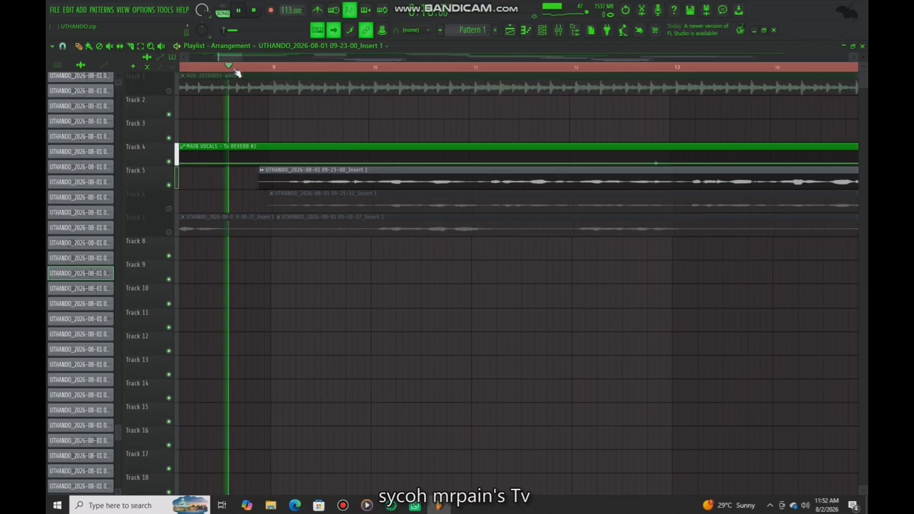
{"action": "scroll", "coordinate": [240, 72], "scroll_direction": "down", "scroll_amount": 5}
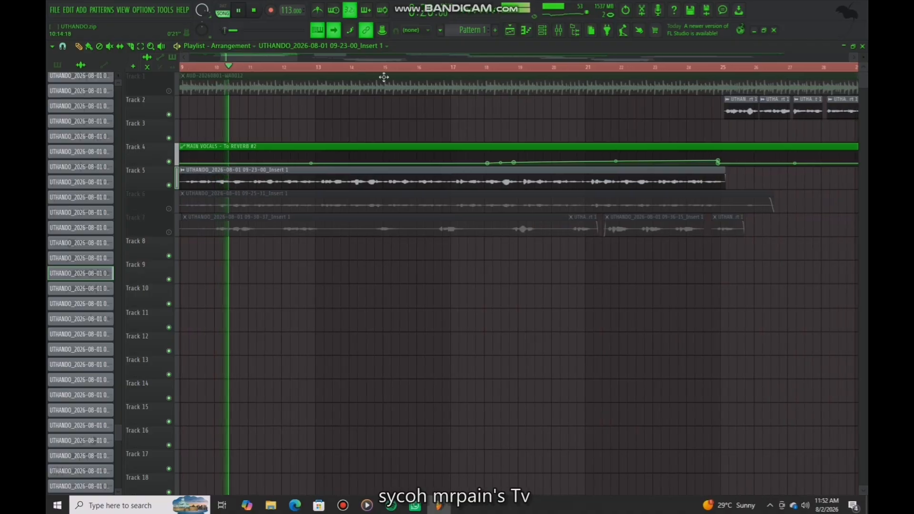
{"action": "key", "text": "space"}
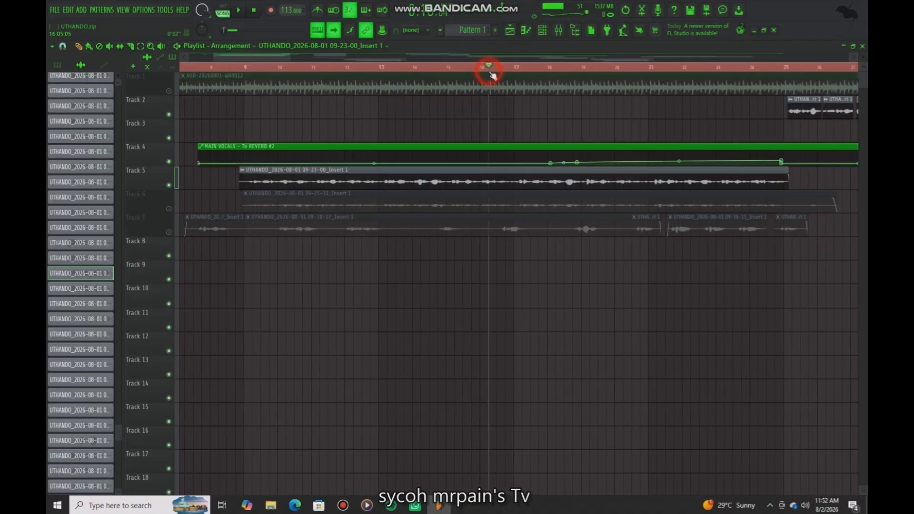
{"action": "scroll", "coordinate": [604, 69], "scroll_direction": "up", "scroll_amount": 3}
{"action": "key", "text": "space"}
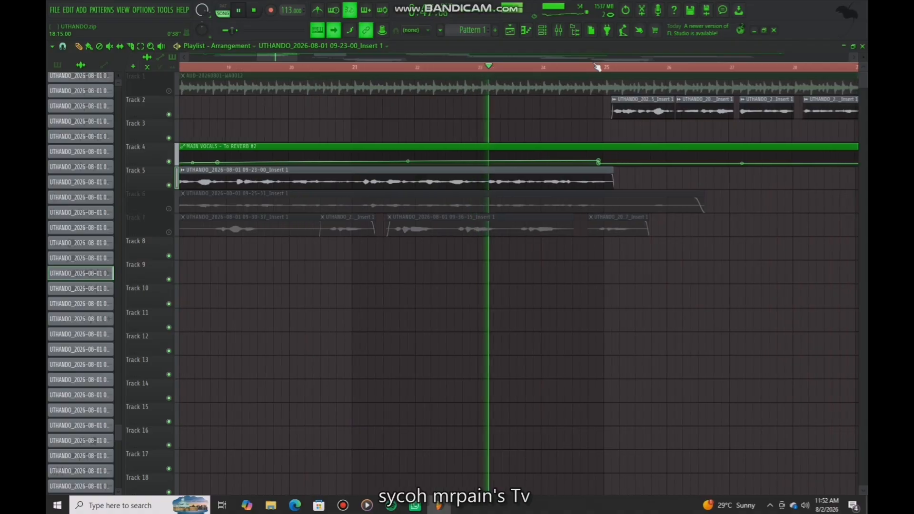
{"action": "key", "text": "space"}
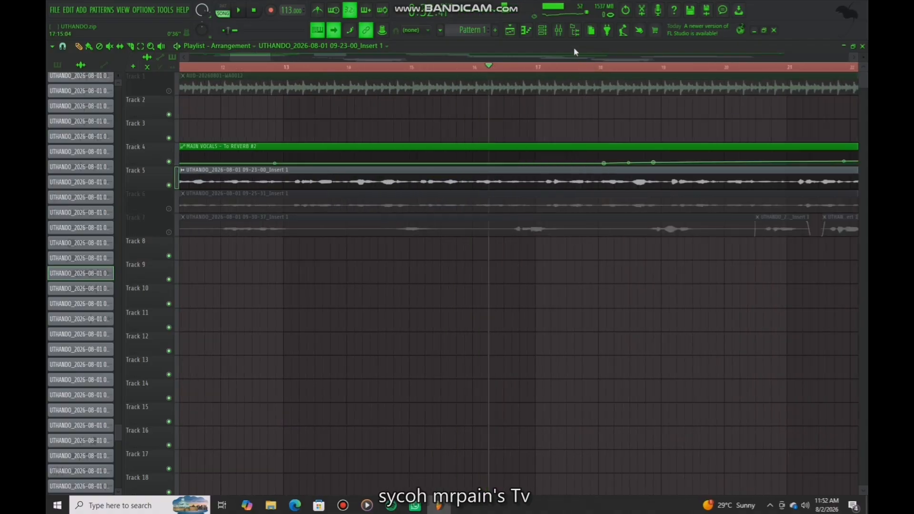
Step: Show the automation options of the MAIN VOCALS send to the REVERB track in the mixer and dismiss them
{"action": "left_click", "coordinate": [558, 32]}
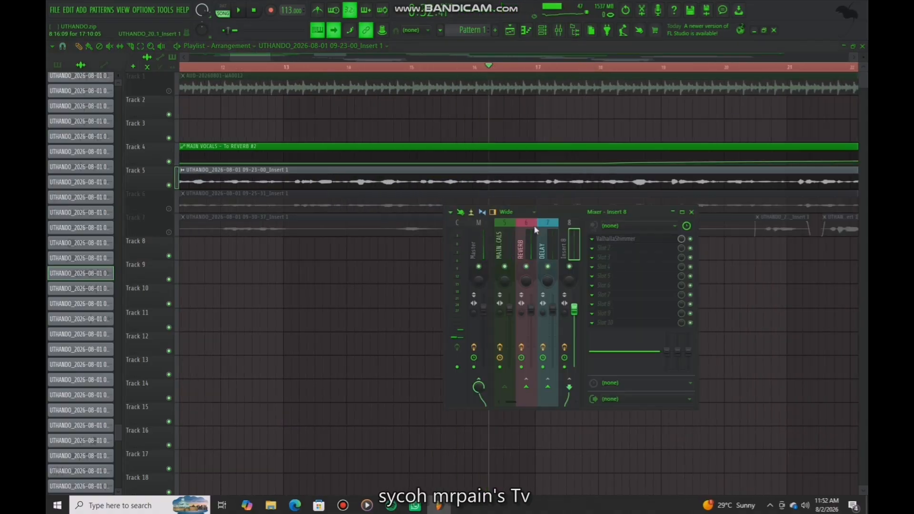
{"action": "left_click", "coordinate": [529, 242]}
{"action": "left_click", "coordinate": [505, 255]}
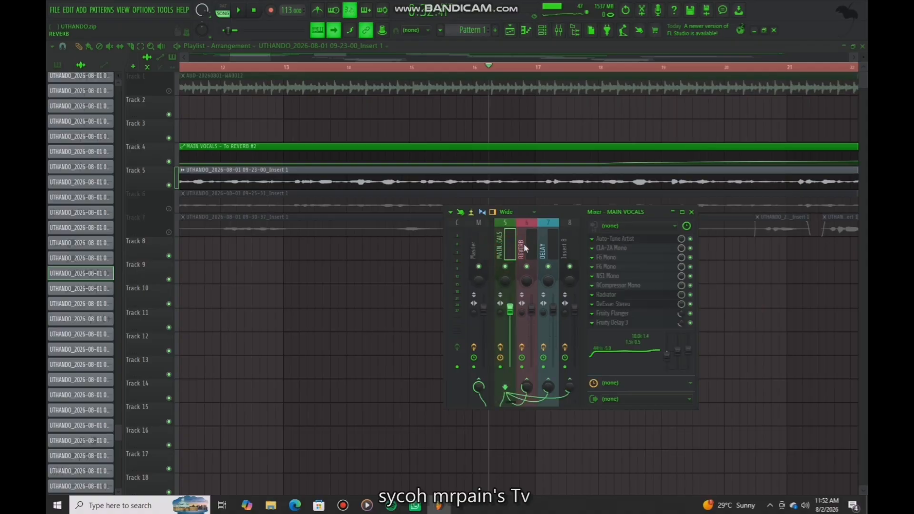
{"action": "left_click", "coordinate": [523, 247]}
{"action": "left_click", "coordinate": [510, 247]}
{"action": "right_click", "coordinate": [527, 387]}
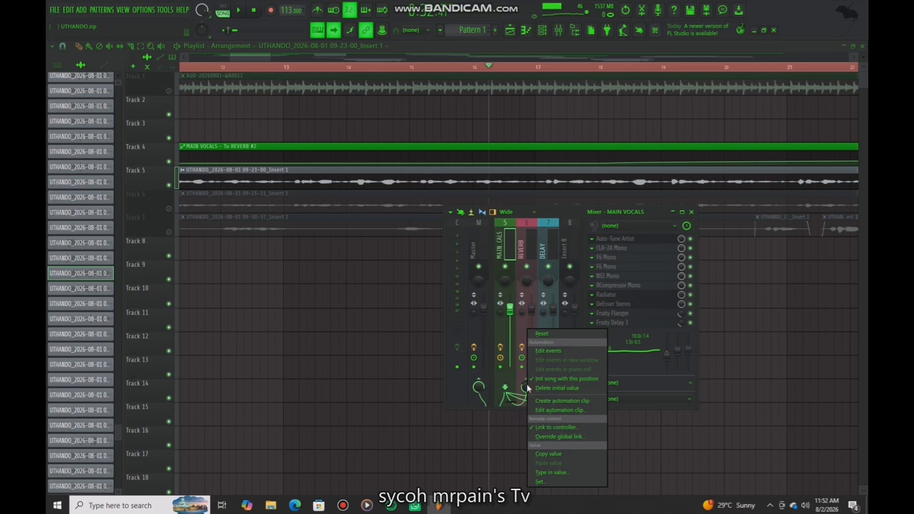
{"action": "left_click", "coordinate": [341, 316]}
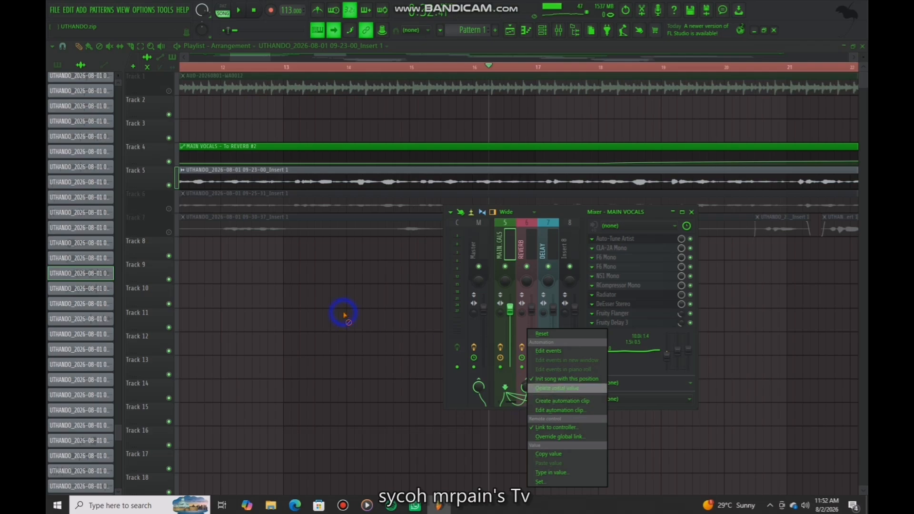
Step: Open the MAIN VOCALS - To REVERB #2 automation clip and add a control point near bar 4 on its flat section
{"action": "scroll", "coordinate": [379, 72], "scroll_direction": "up", "scroll_amount": 3}
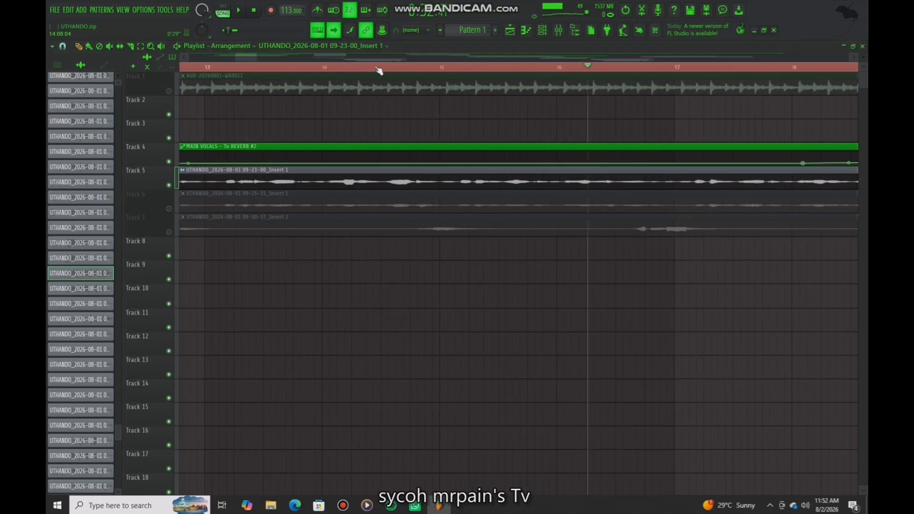
{"action": "left_click", "coordinate": [377, 149]}
{"action": "double_click", "coordinate": [377, 149]}
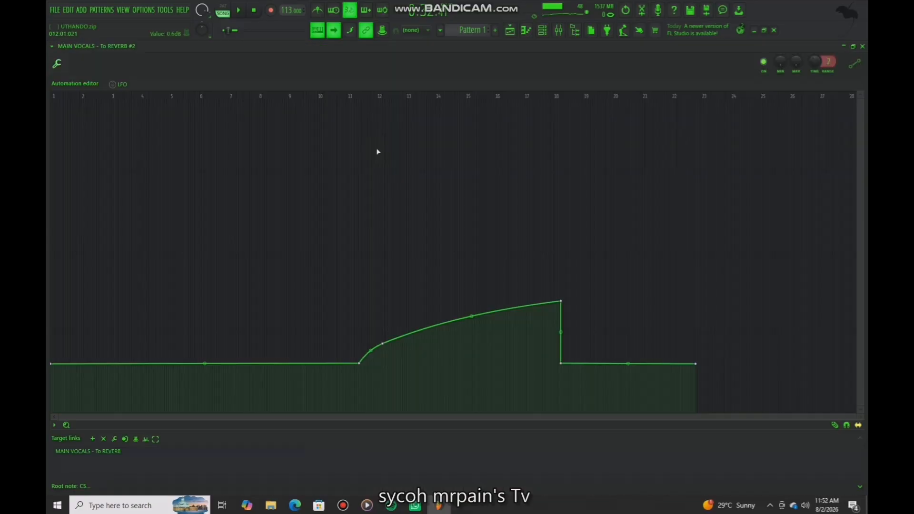
{"action": "scroll", "coordinate": [115, 229], "scroll_direction": "up", "scroll_amount": 3}
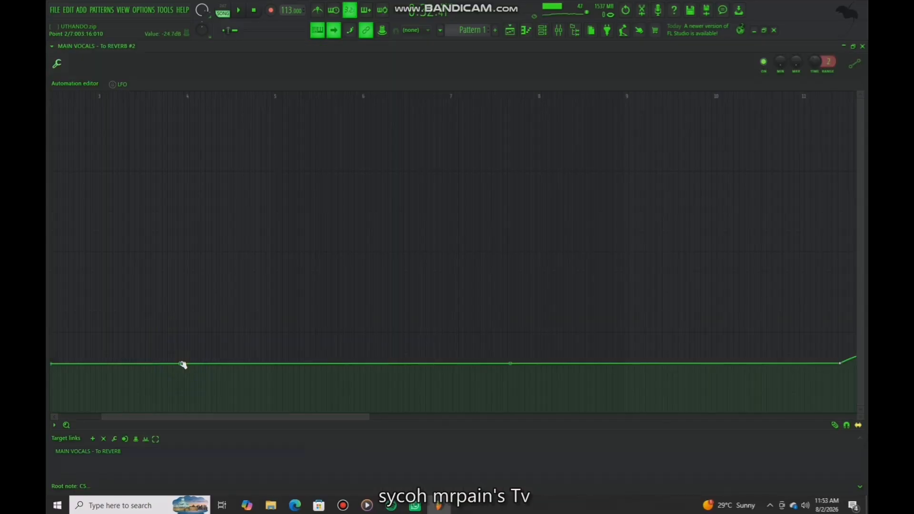
Step: Try raising the control point near bar 4 to about -14.5 dB and undo the change
{"action": "left_click_drag", "start_coordinate": [183, 365], "coordinate": [179, 304]}
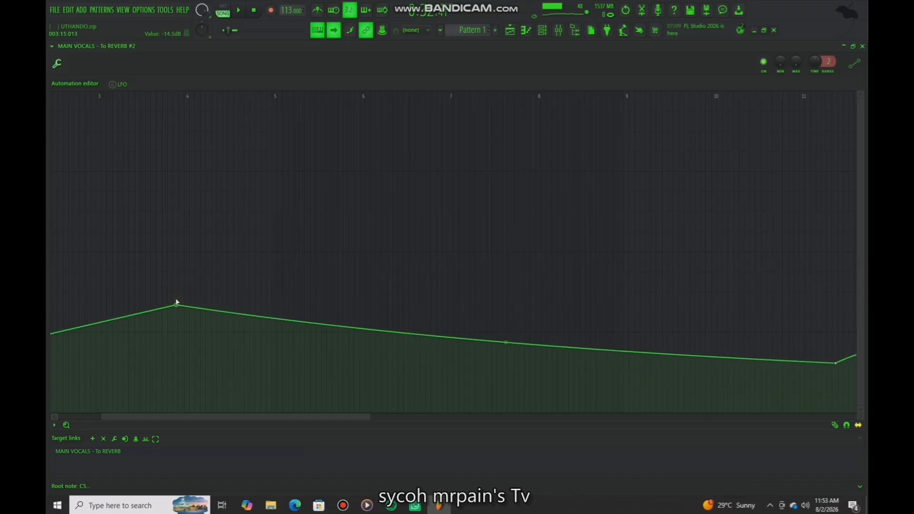
{"action": "key", "text": "ctrl+z"}
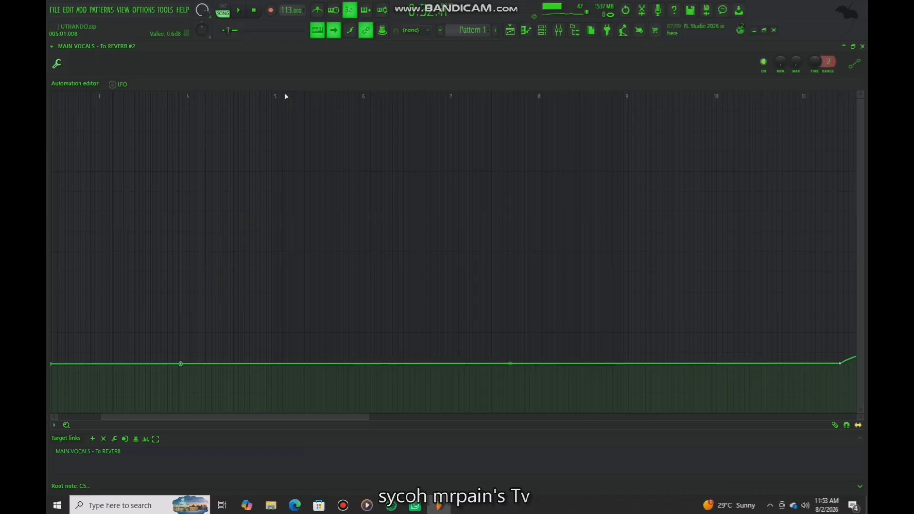
{"action": "scroll", "coordinate": [277, 143], "scroll_direction": "down", "scroll_amount": 3}
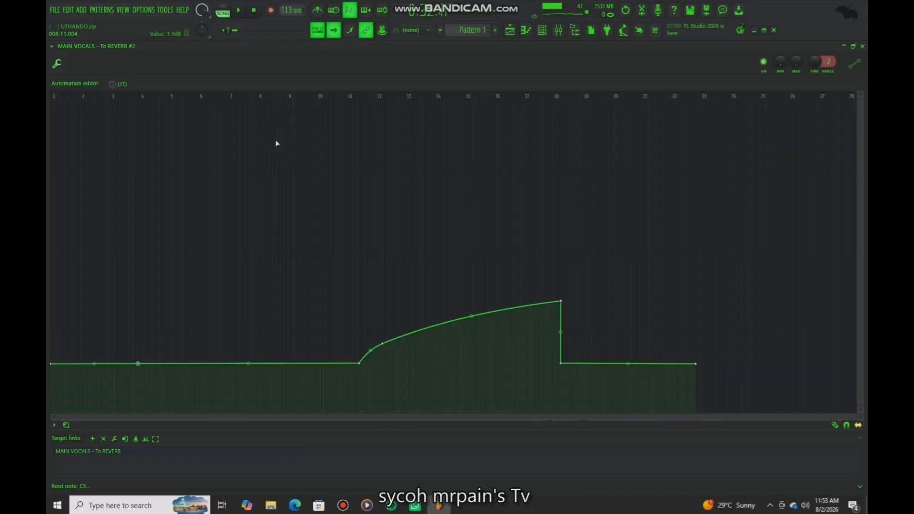
Step: Return to the playlist, mute the reverb automation on Track 4 and the vocal on Track 5, and unmute Track 6
{"action": "left_click", "coordinate": [509, 34]}
{"action": "scroll", "coordinate": [429, 72], "scroll_direction": "down", "scroll_amount": 4}
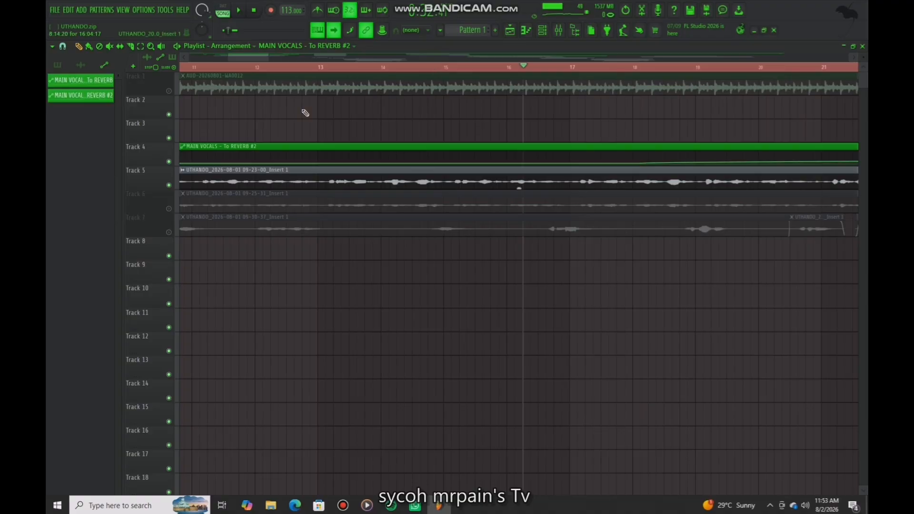
{"action": "scroll", "coordinate": [361, 72], "scroll_direction": "down", "scroll_amount": 1}
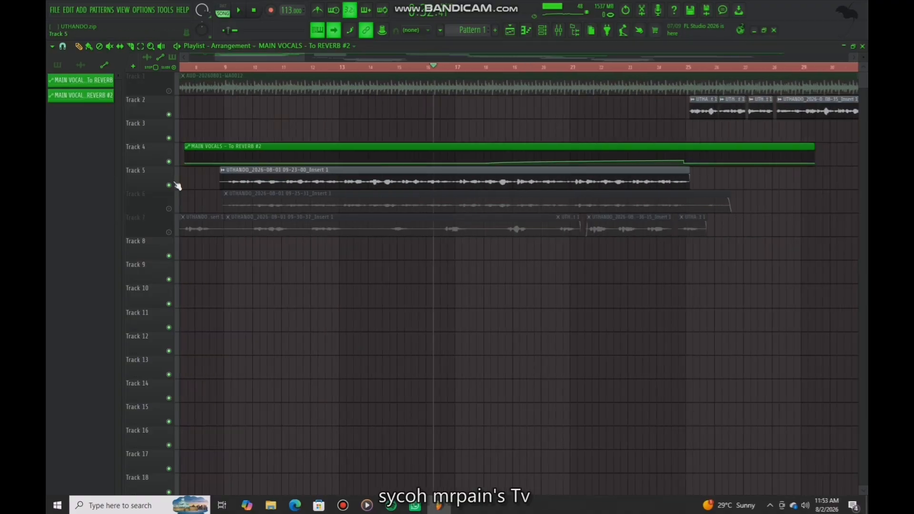
{"action": "left_click", "coordinate": [168, 184]}
{"action": "left_click", "coordinate": [168, 208]}
{"action": "left_click", "coordinate": [168, 161]}
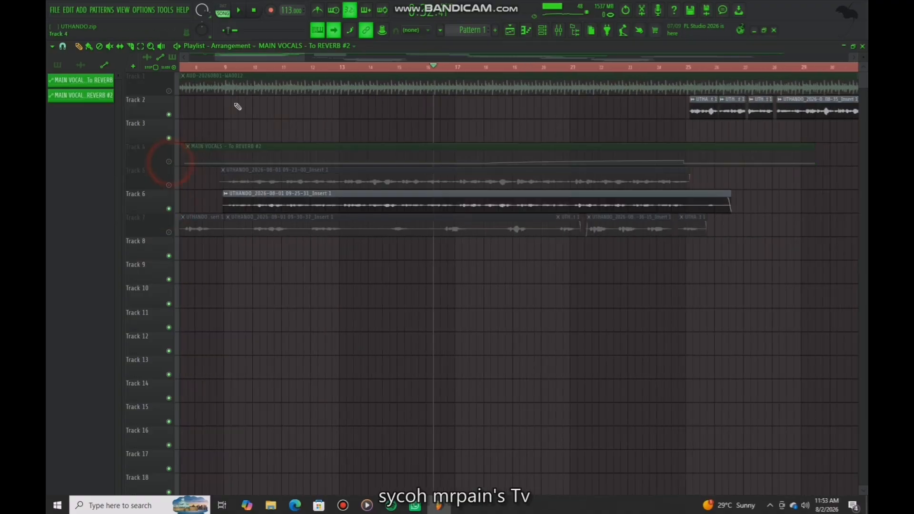
Step: Play the Track 6 vocal from about bar 9 and bring up its clip settings and its Insert 2 mixer track
{"action": "left_click", "coordinate": [222, 68]}
{"action": "key", "text": "space"}
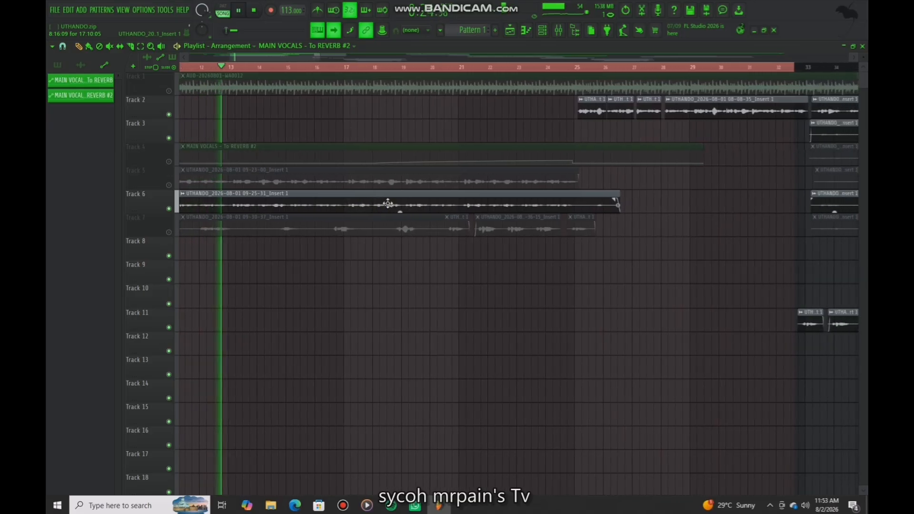
{"action": "double_click", "coordinate": [323, 205]}
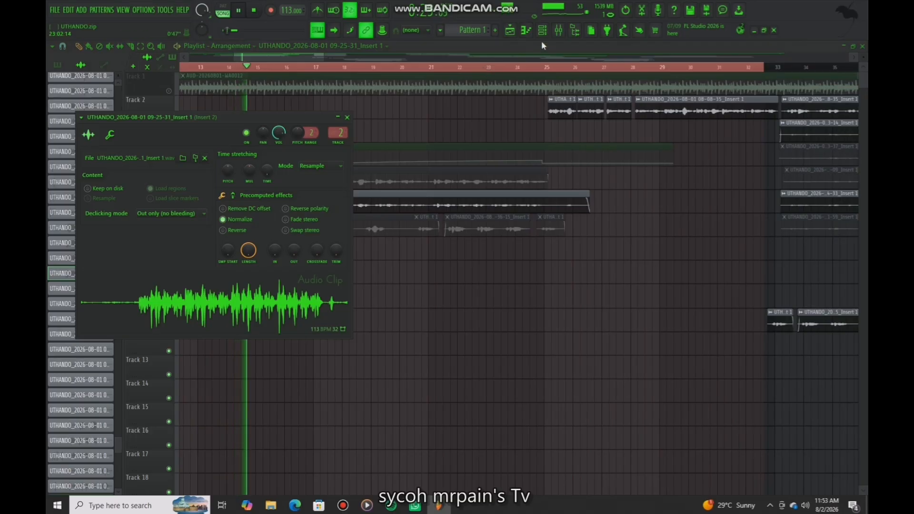
{"action": "left_click", "coordinate": [559, 30]}
{"action": "key", "text": "space"}
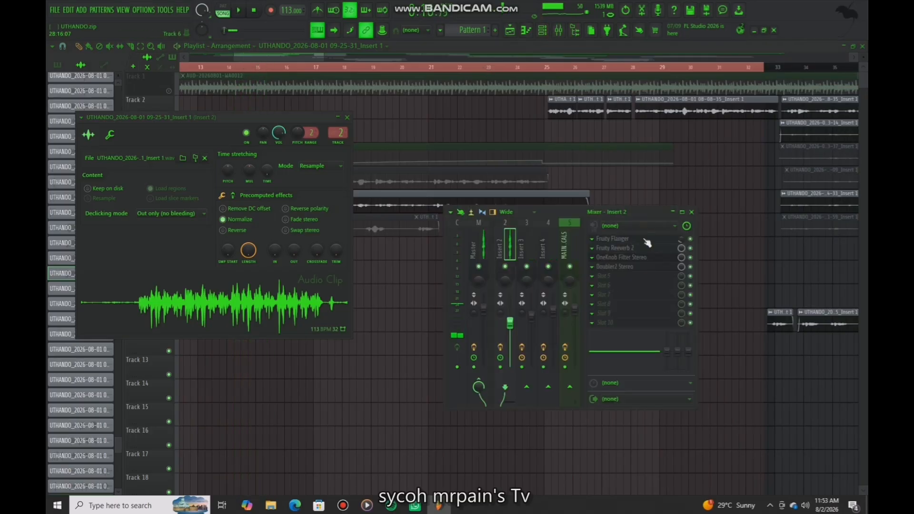
Step: Review Fruity Flanger, Fruity Reeverb 2, OneKnob Filter Stereo and Doubler2 Stereo on Insert 2, and close the plugin and clip windows
{"action": "left_click", "coordinate": [645, 240]}
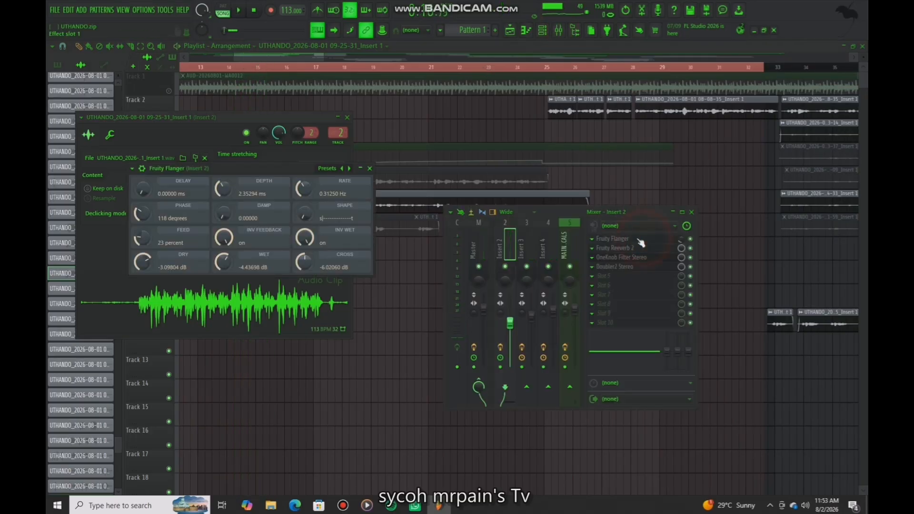
{"action": "left_click", "coordinate": [610, 250]}
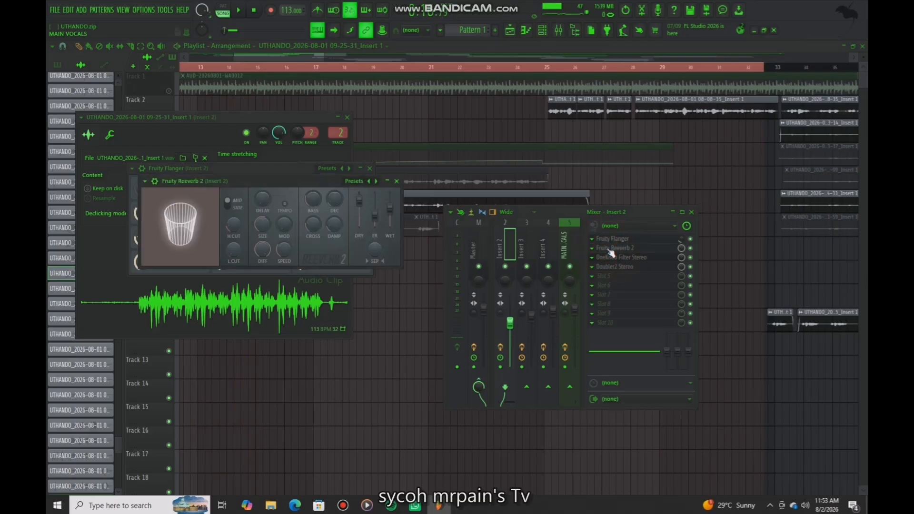
{"action": "left_click", "coordinate": [611, 259]}
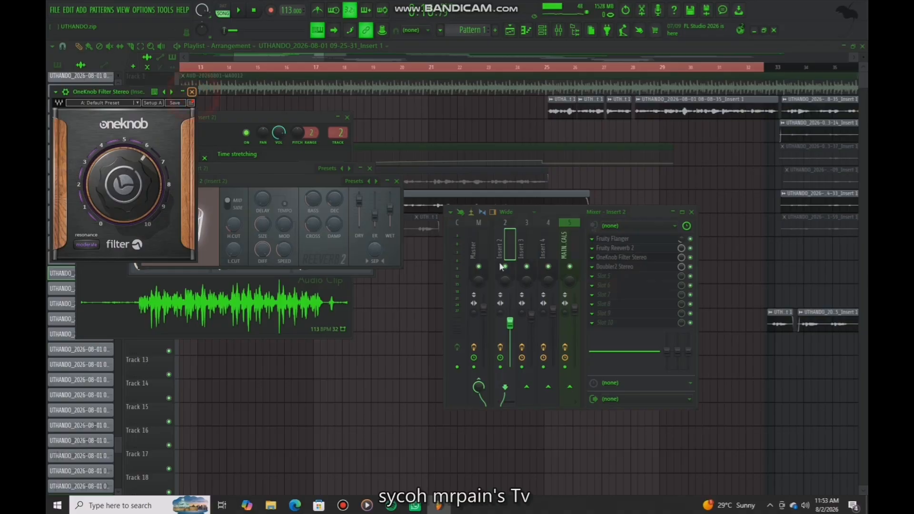
{"action": "key", "text": "Escape"}
{"action": "left_click", "coordinate": [639, 267]}
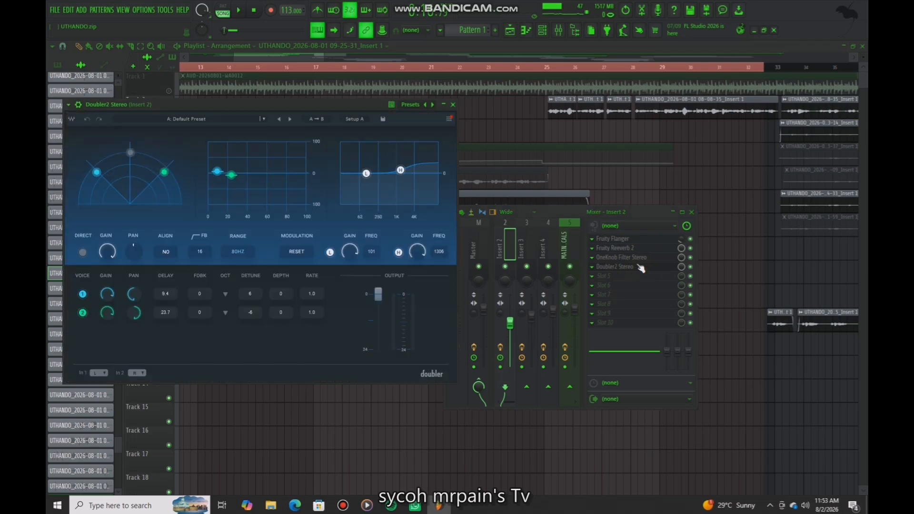
{"action": "left_click", "coordinate": [452, 106]}
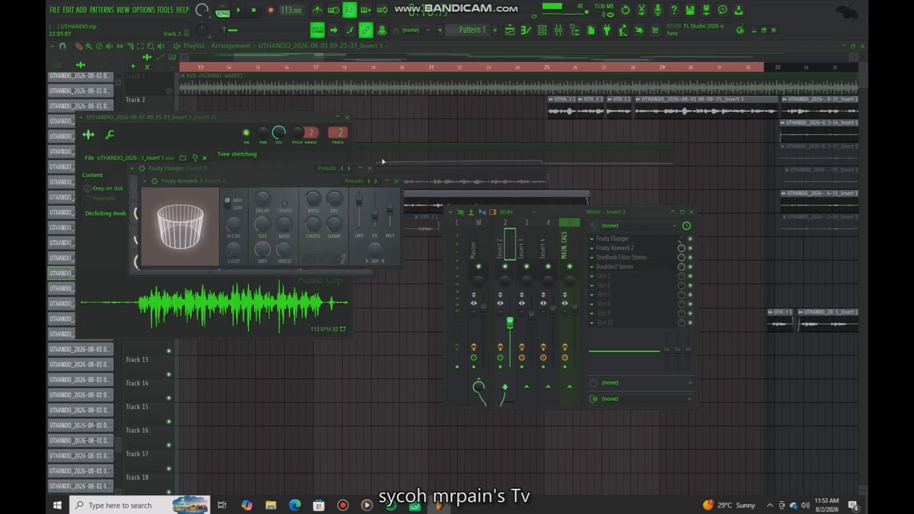
{"action": "left_click", "coordinate": [391, 181]}
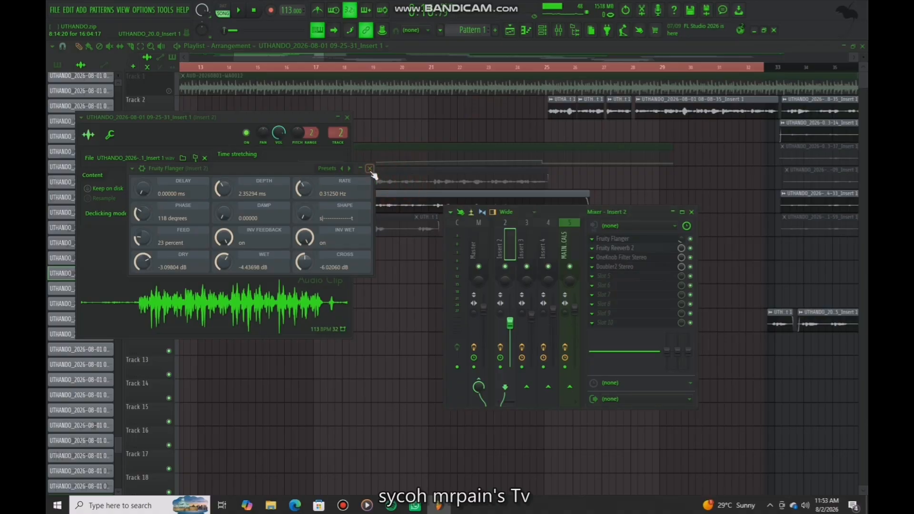
{"action": "key", "text": "Escape"}
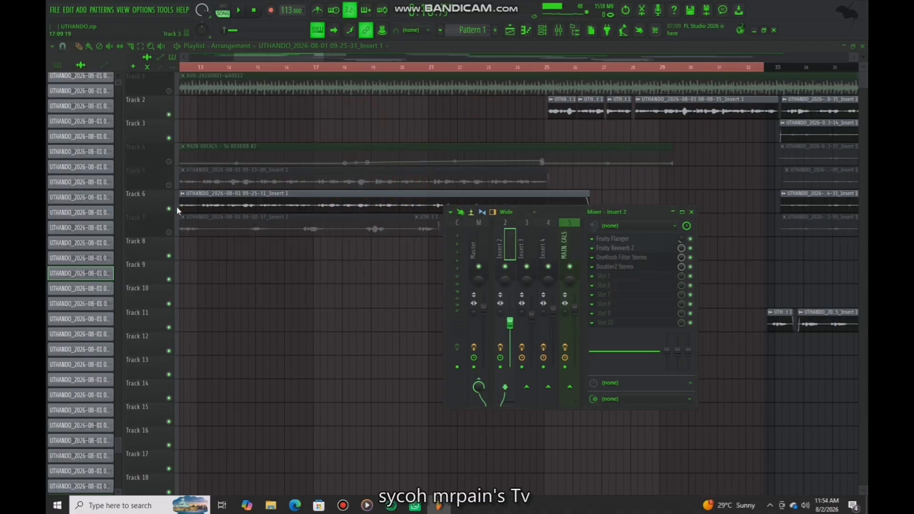
Step: Mute Track 6, unmute Track 7, and play its vocals from near the start of the first clip
{"action": "left_click", "coordinate": [168, 208]}
{"action": "left_click", "coordinate": [168, 232]}
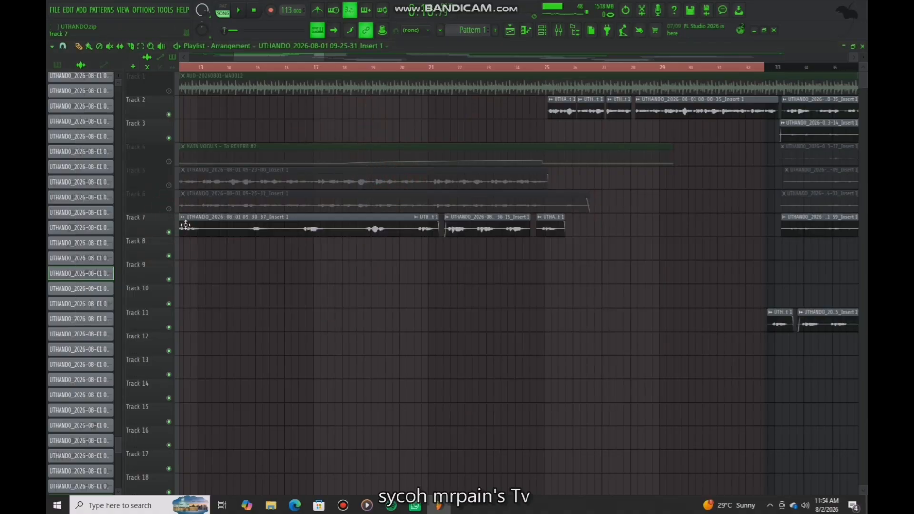
{"action": "left_click_drag", "start_coordinate": [182, 77], "coordinate": [199, 90]}
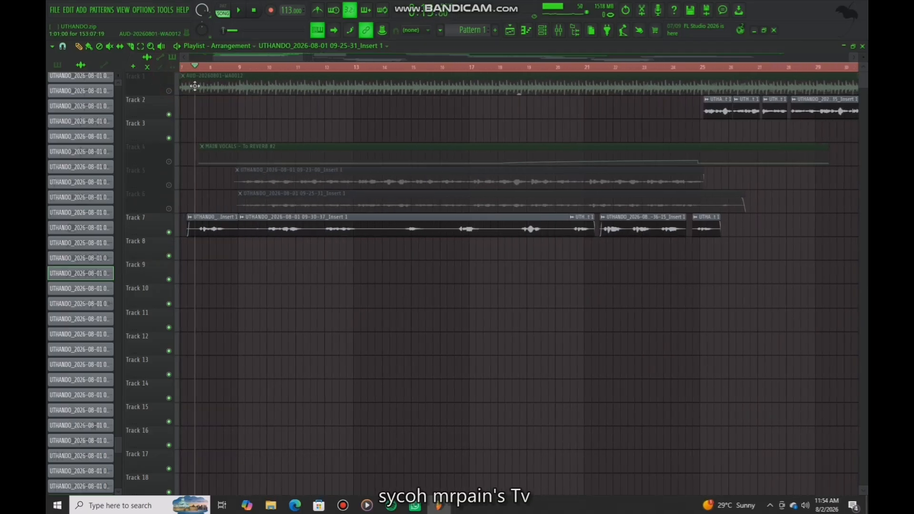
{"action": "key", "text": "space"}
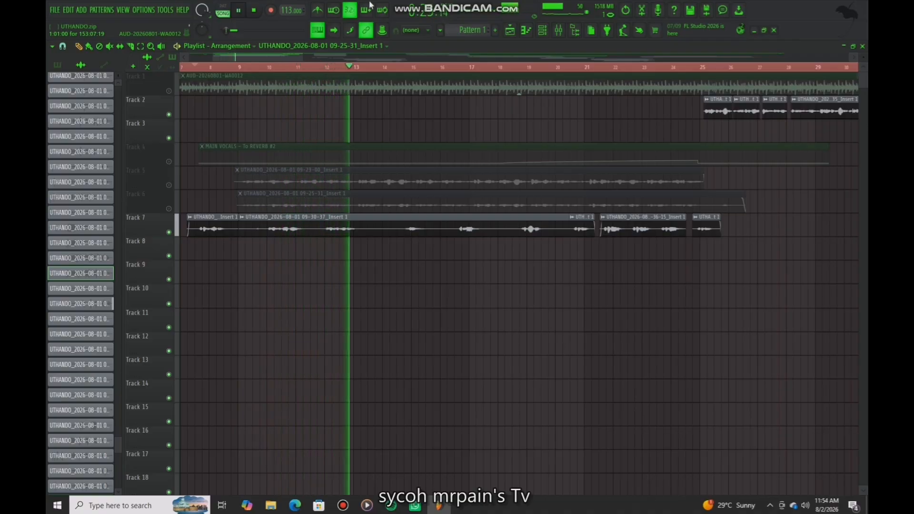
Step: Open the Track 7 vocal clip's settings and mixer track, and review its Auto-Tune Evo VST, Fruity Delay 3 and Fruity Reeverb 2 effects
{"action": "double_click", "coordinate": [375, 223]}
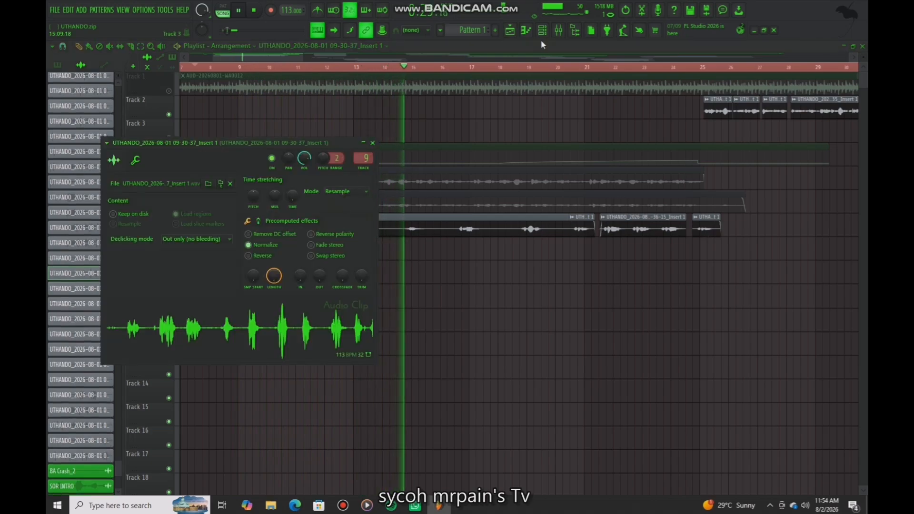
{"action": "left_click", "coordinate": [560, 31]}
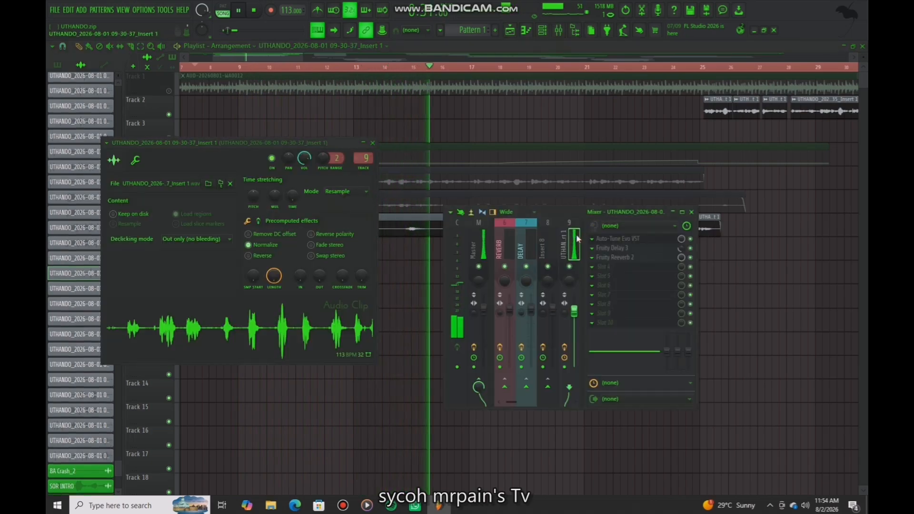
{"action": "left_click", "coordinate": [600, 238]}
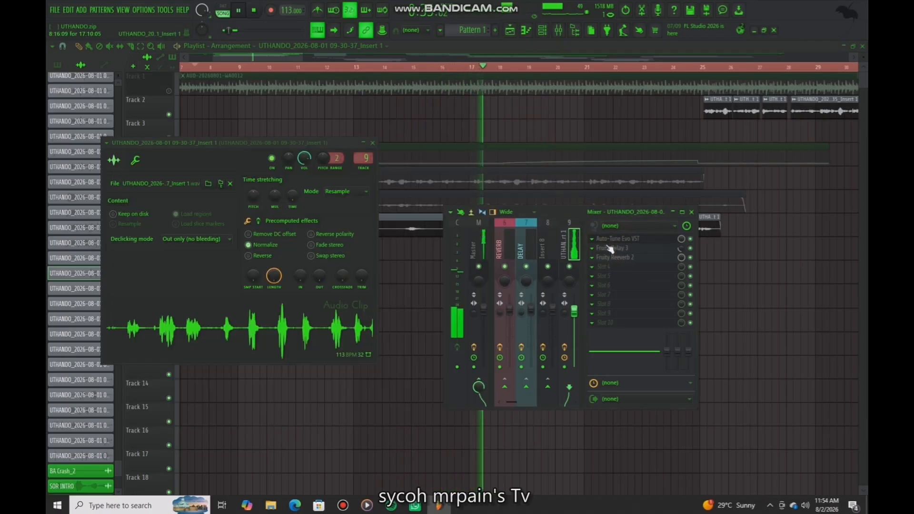
{"action": "left_click", "coordinate": [613, 247]}
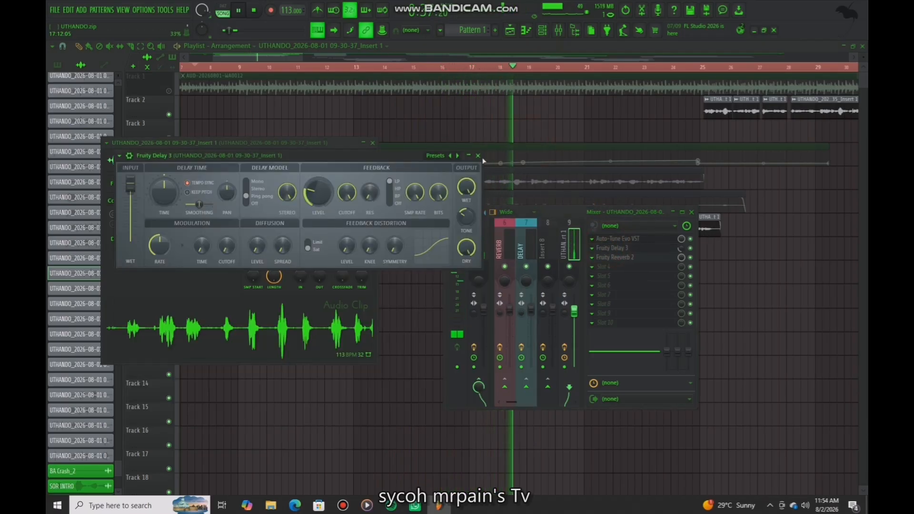
{"action": "left_click", "coordinate": [478, 156]}
{"action": "left_click", "coordinate": [624, 257]}
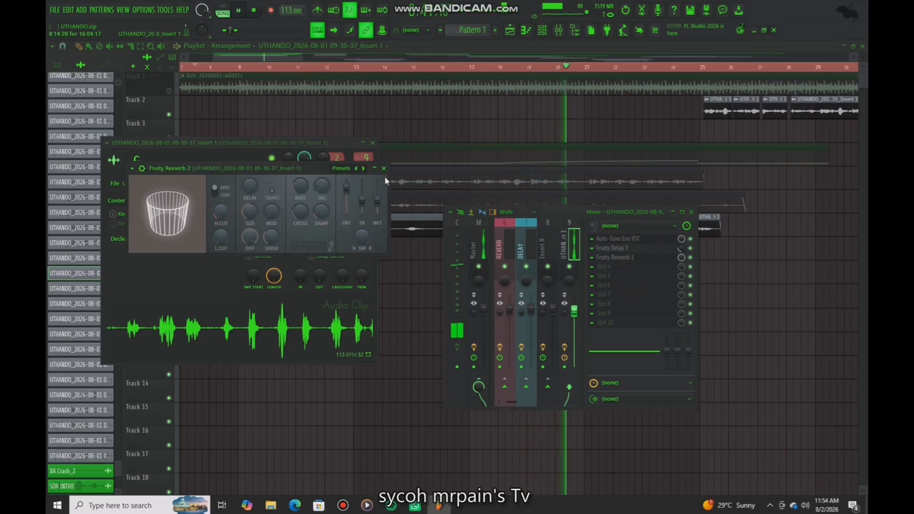
{"action": "left_click", "coordinate": [384, 169]}
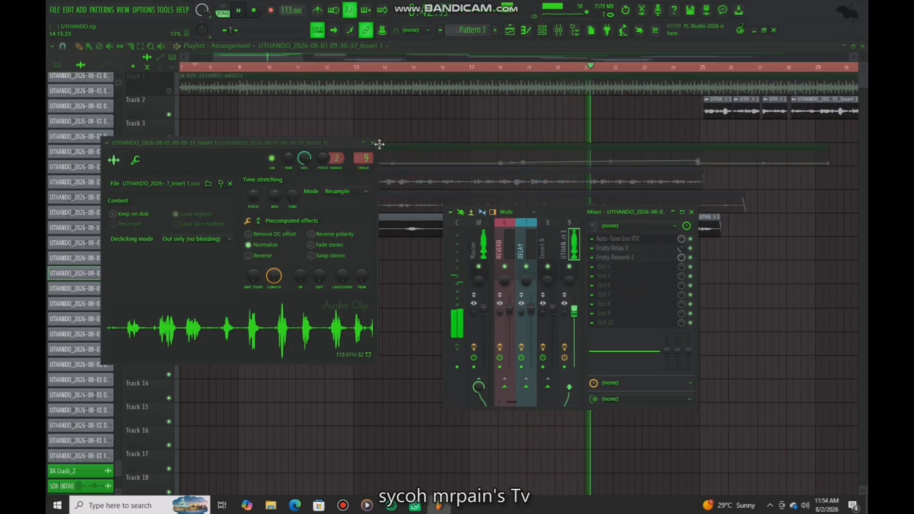
Step: Close the mixer and the Track 7 clip settings, and stop playback
{"action": "left_click", "coordinate": [691, 212]}
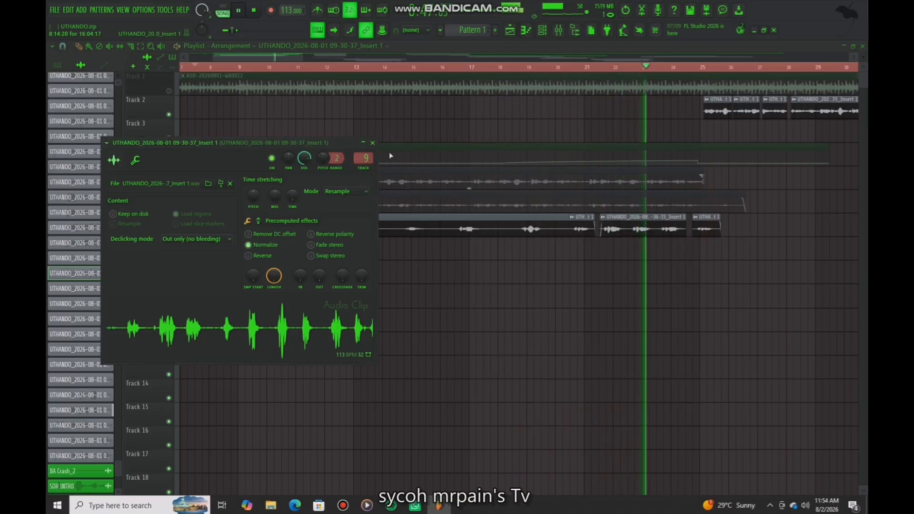
{"action": "left_click", "coordinate": [373, 143]}
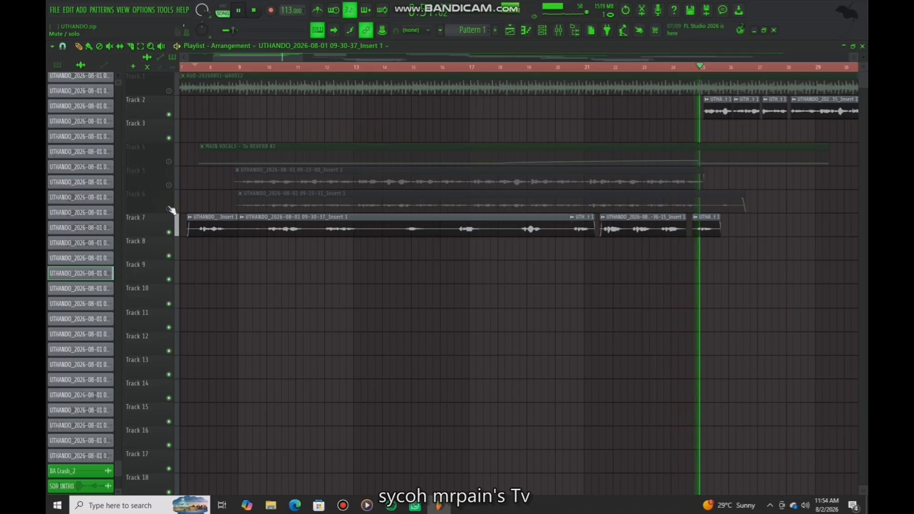
{"action": "key", "text": "space"}
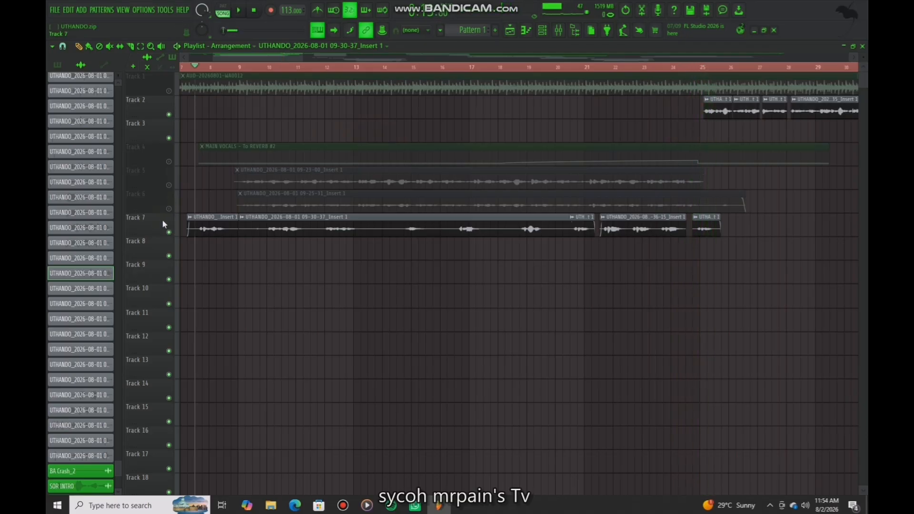
Step: Unmute the vocals on Tracks 6 and 5, the reverb automation on Track 4 and the beat on Track 1
{"action": "left_click", "coordinate": [168, 209]}
{"action": "left_click", "coordinate": [169, 185]}
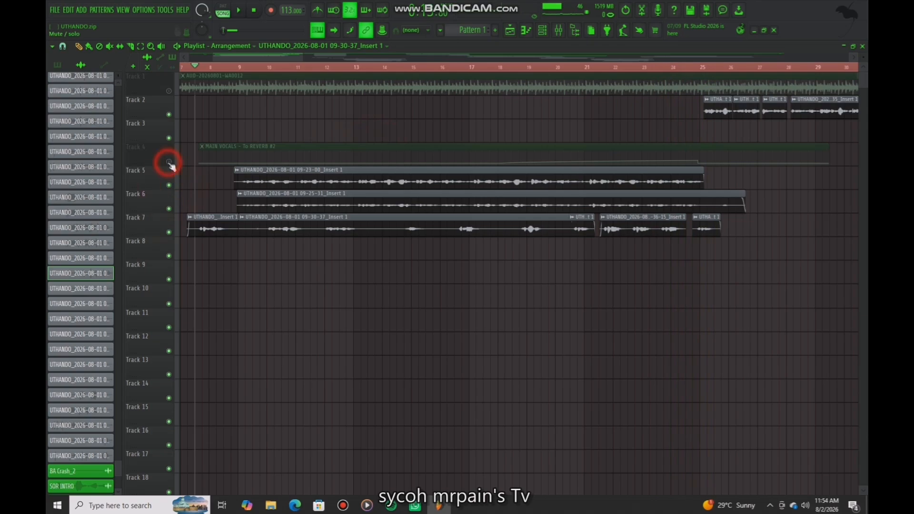
{"action": "left_click", "coordinate": [168, 162]}
{"action": "left_click", "coordinate": [169, 92]}
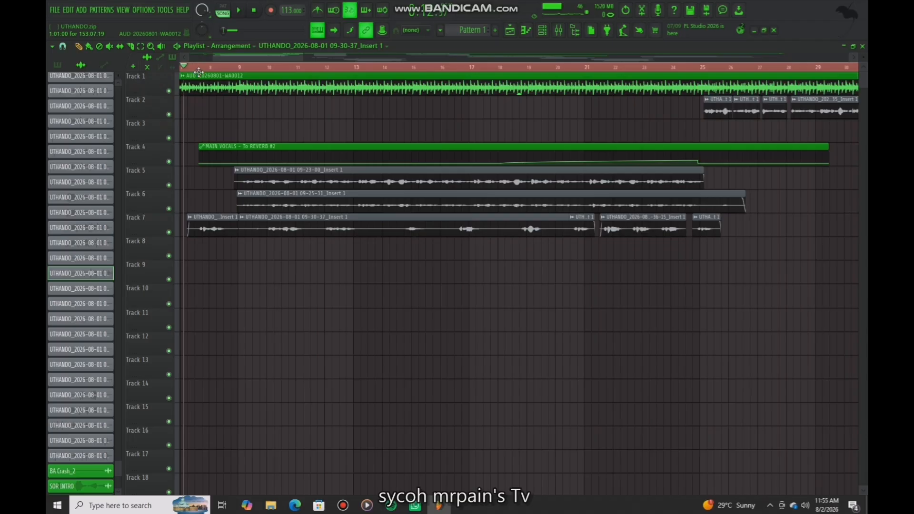
Step: Play the full mix from about bar 7, turn on playlist auto-scrolling during playback, and stop after the first section
{"action": "key", "text": "space"}
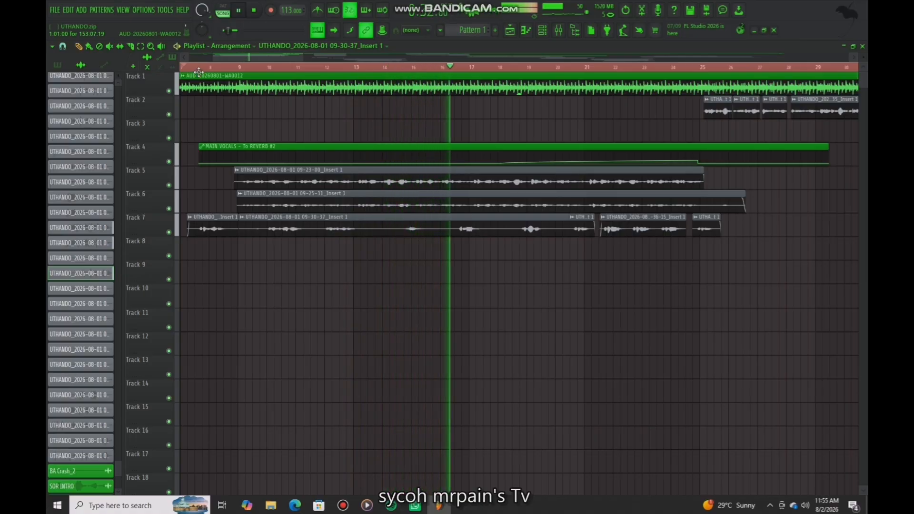
{"action": "left_click", "coordinate": [334, 30]}
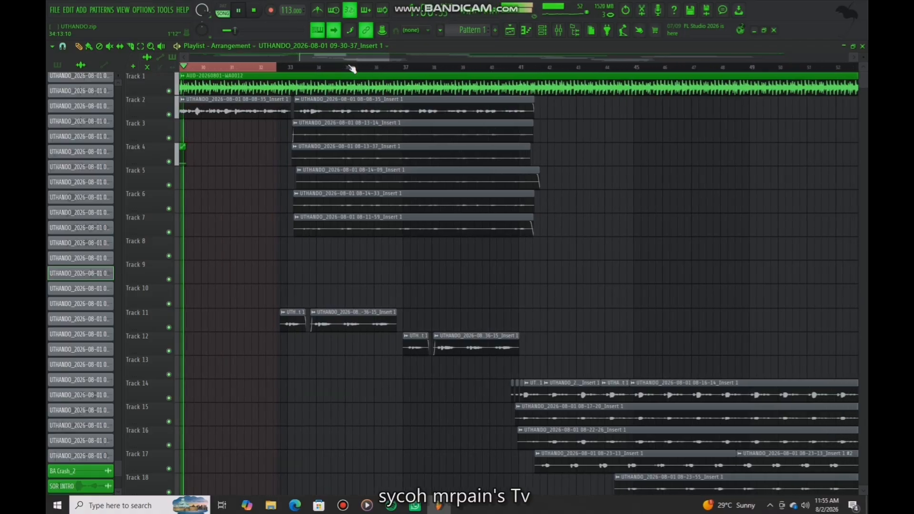
{"action": "key", "text": "space"}
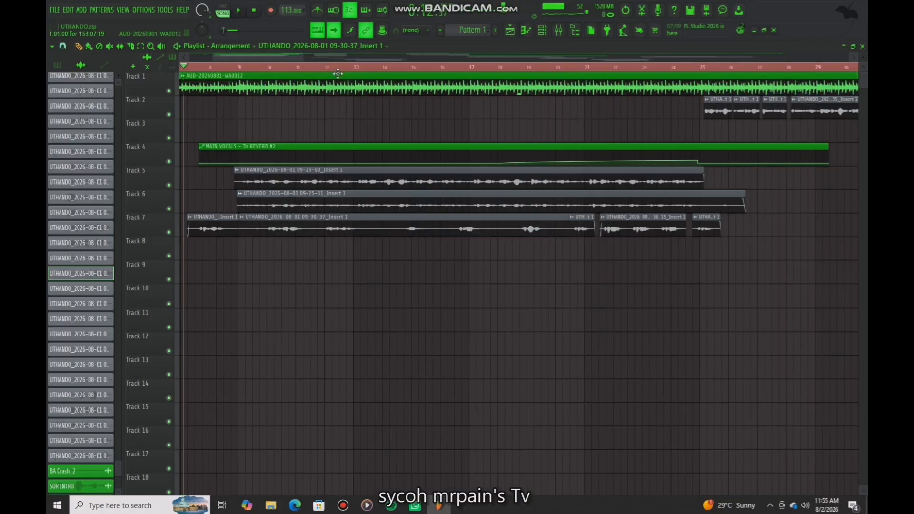